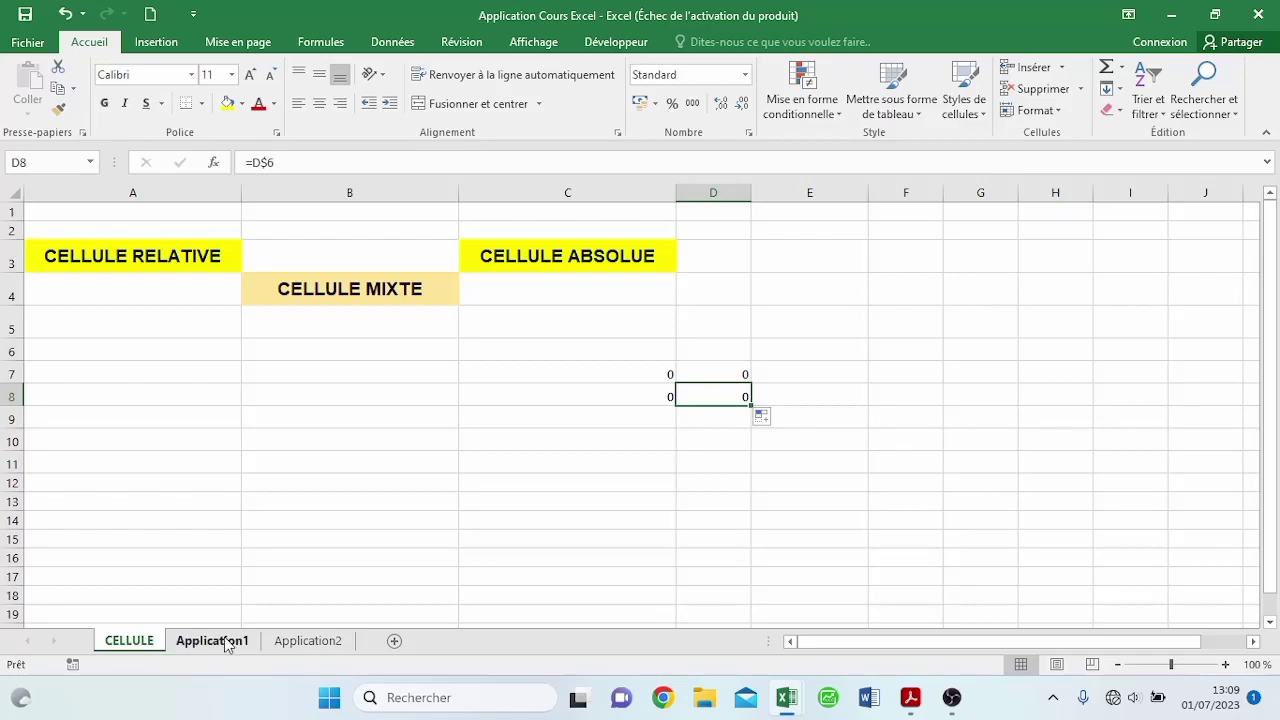
# Step: On the Application1 sheet, enter the discounted net unit price formula =C6*(1-D6) in cell E6
pyautogui.click(224, 640)
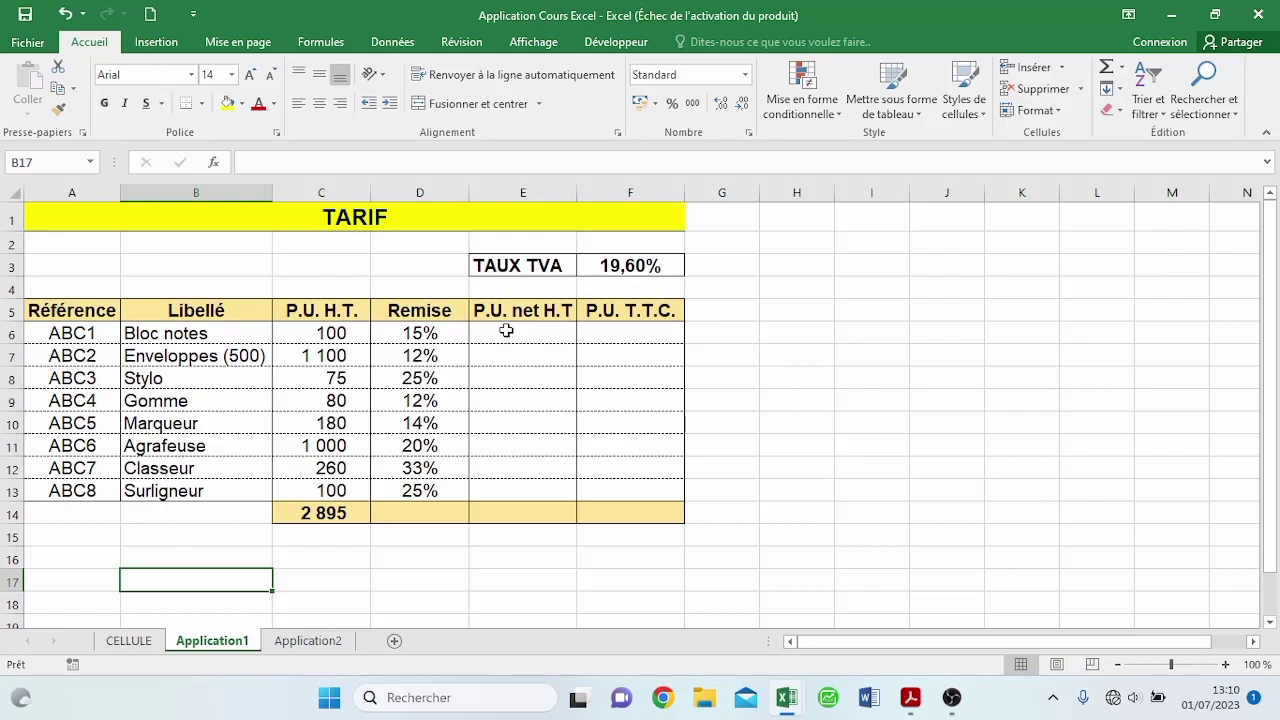
pyautogui.moveTo(507, 330); pyautogui.dragTo(510, 486)
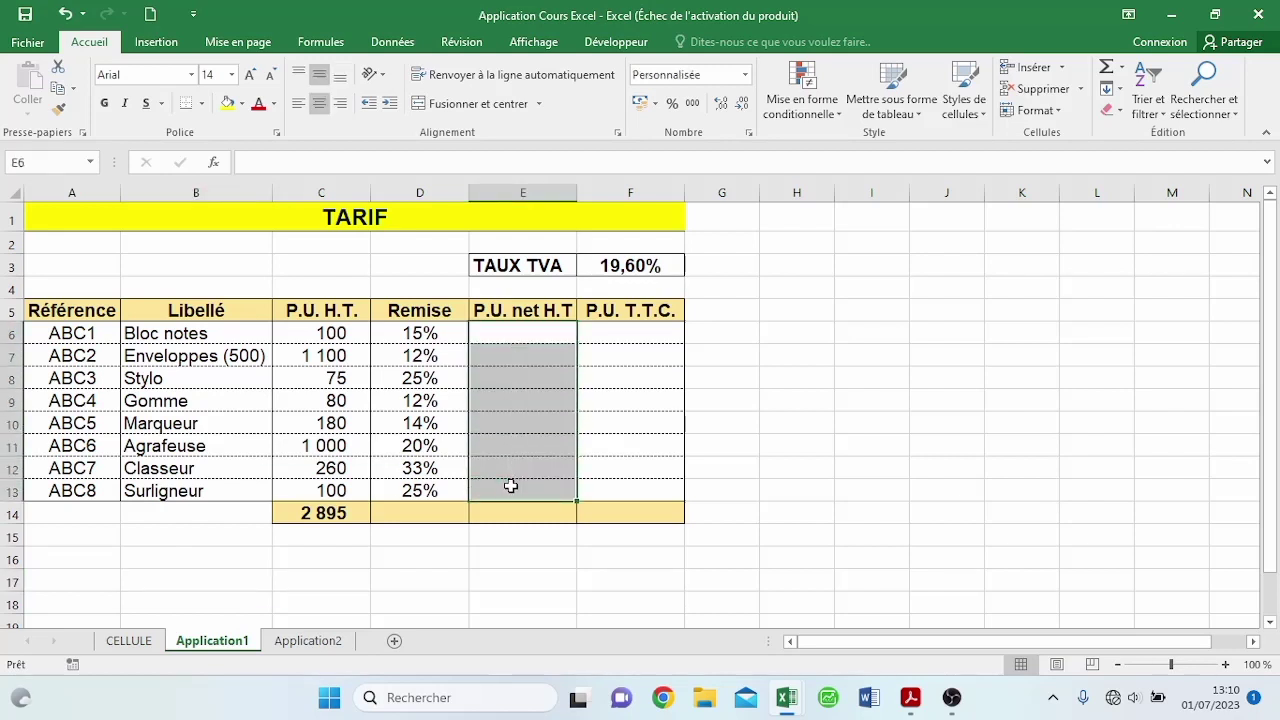
pyautogui.write('=')
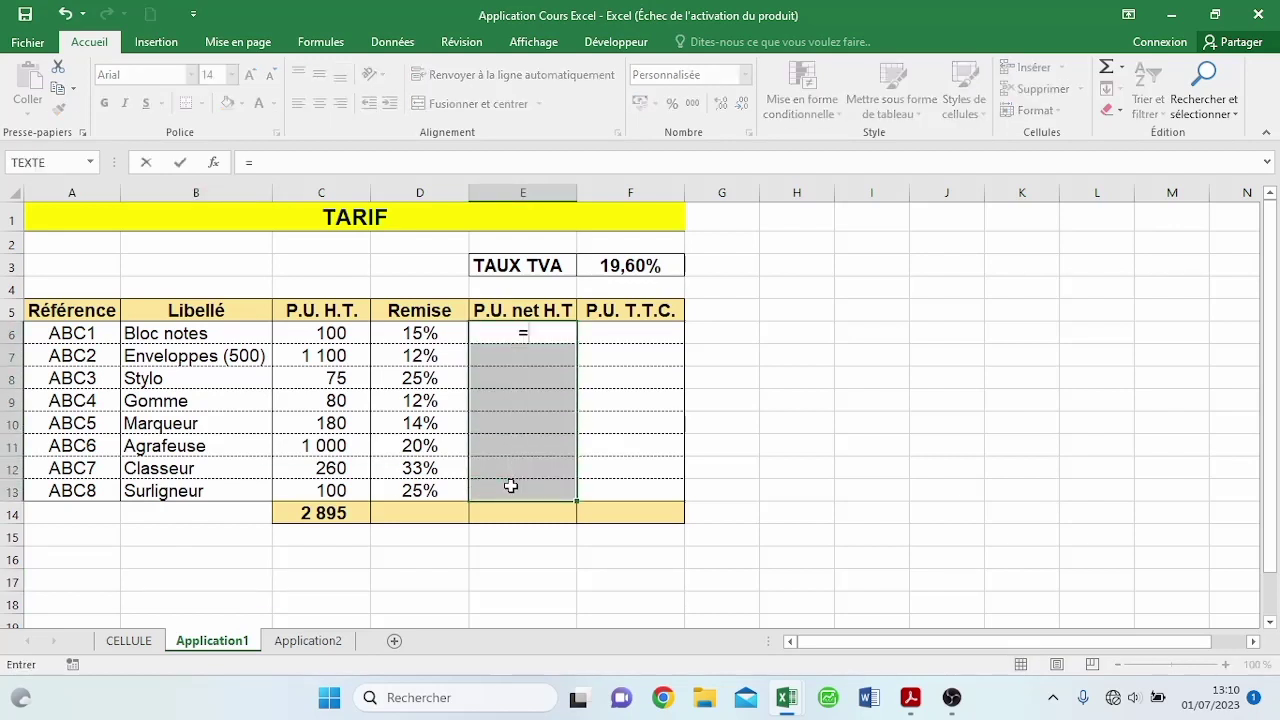
pyautogui.click(309, 336)
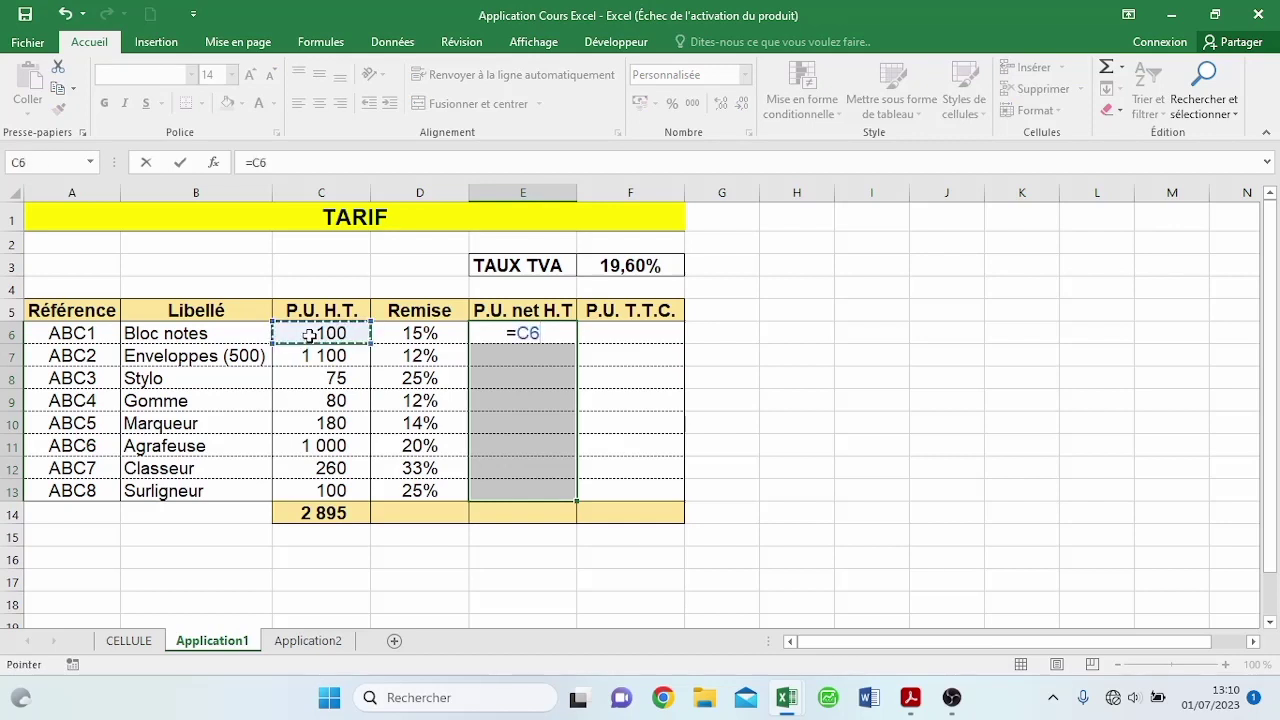
pyautogui.write('*')
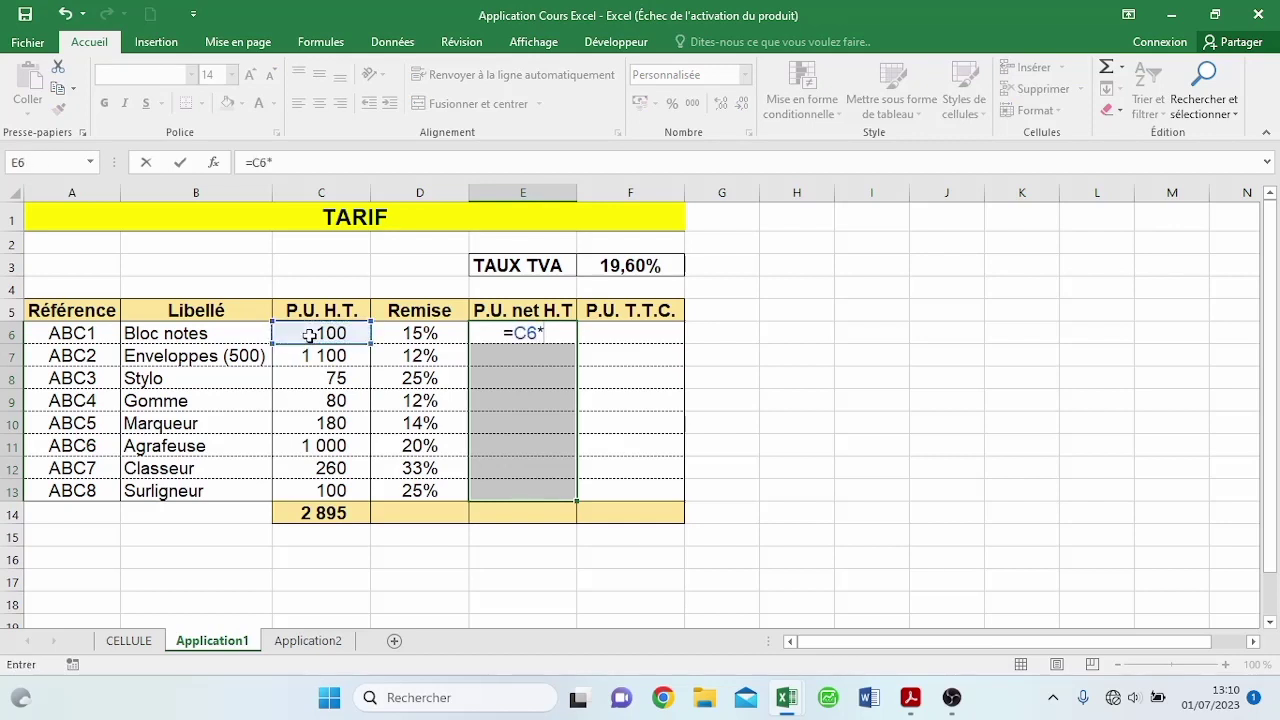
pyautogui.write('(1-')
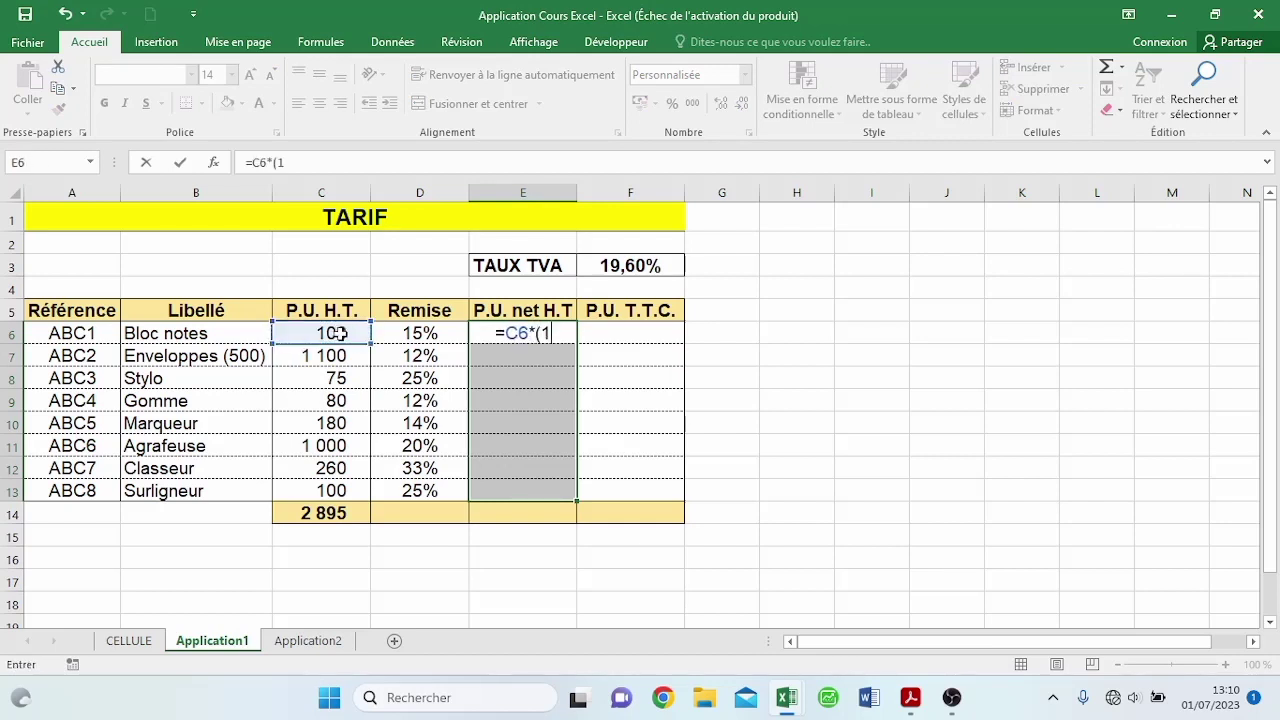
pyautogui.click(400, 333)
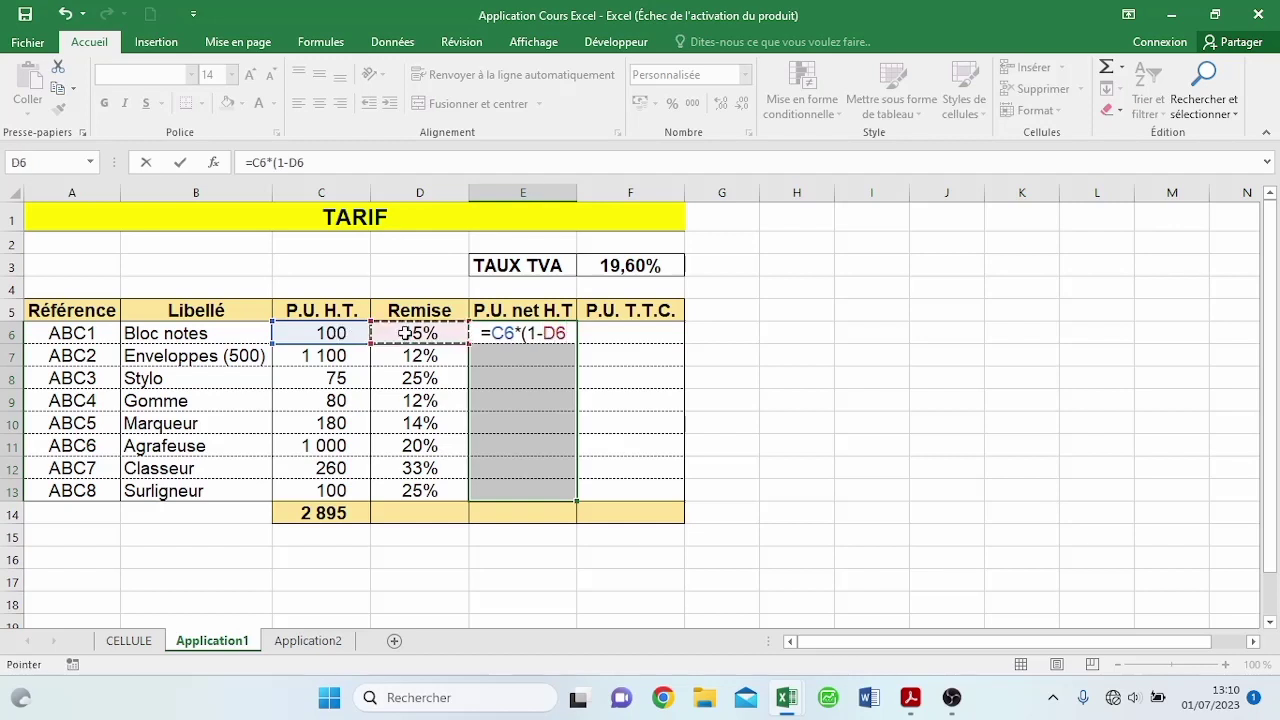
pyautogui.write(')')
pyautogui.press('Return')
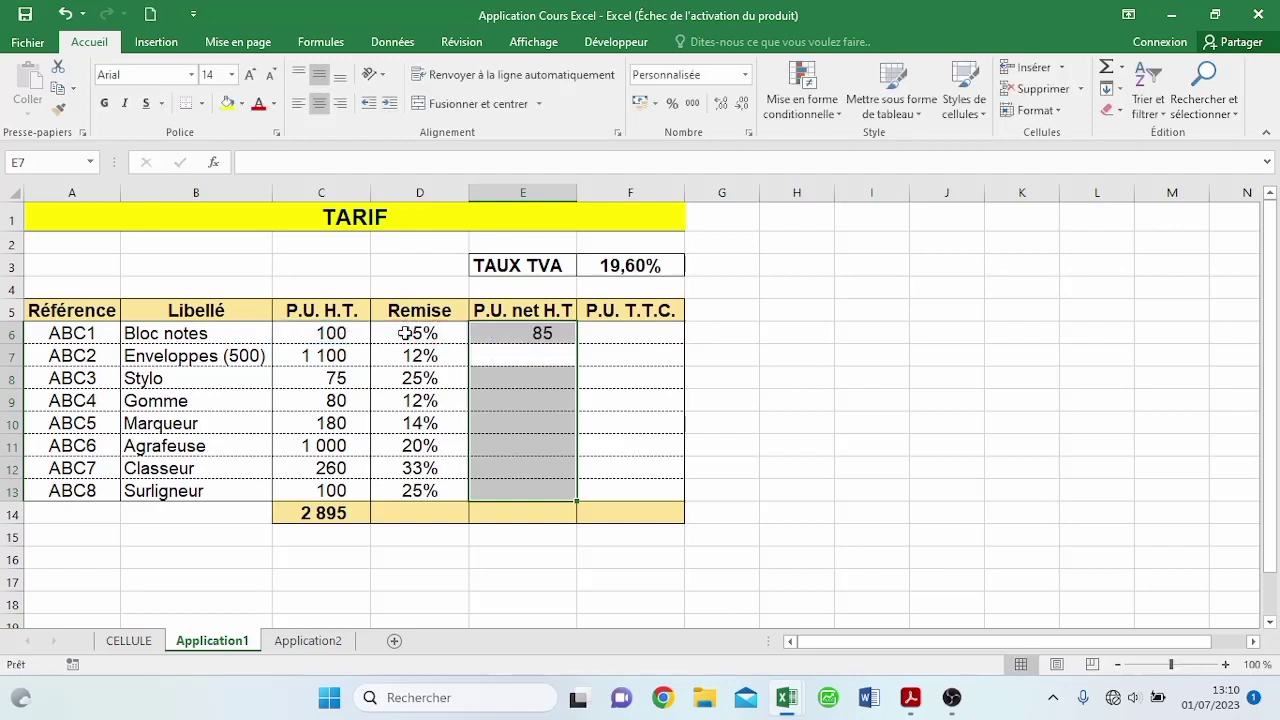
# Step: Fill the net price formula from E6 into the whole range E6:E13
pyautogui.click(535, 333)
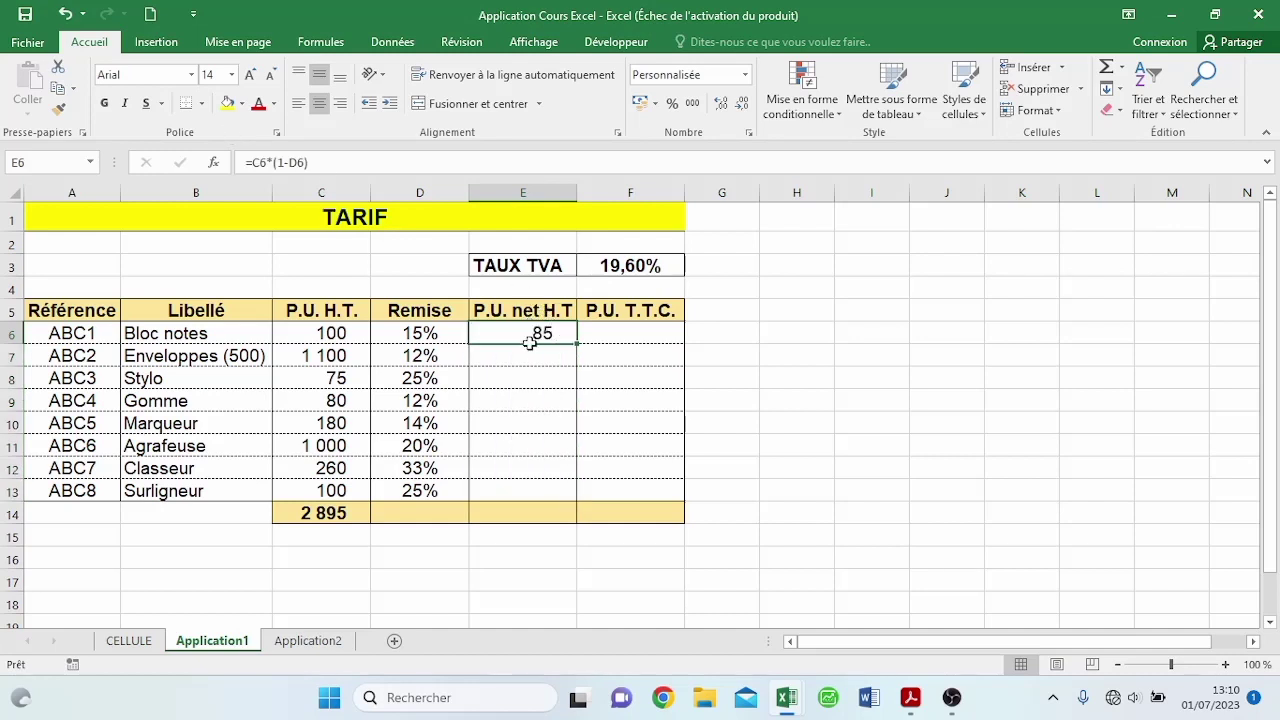
pyautogui.moveTo(531, 337); pyautogui.dragTo(521, 488)
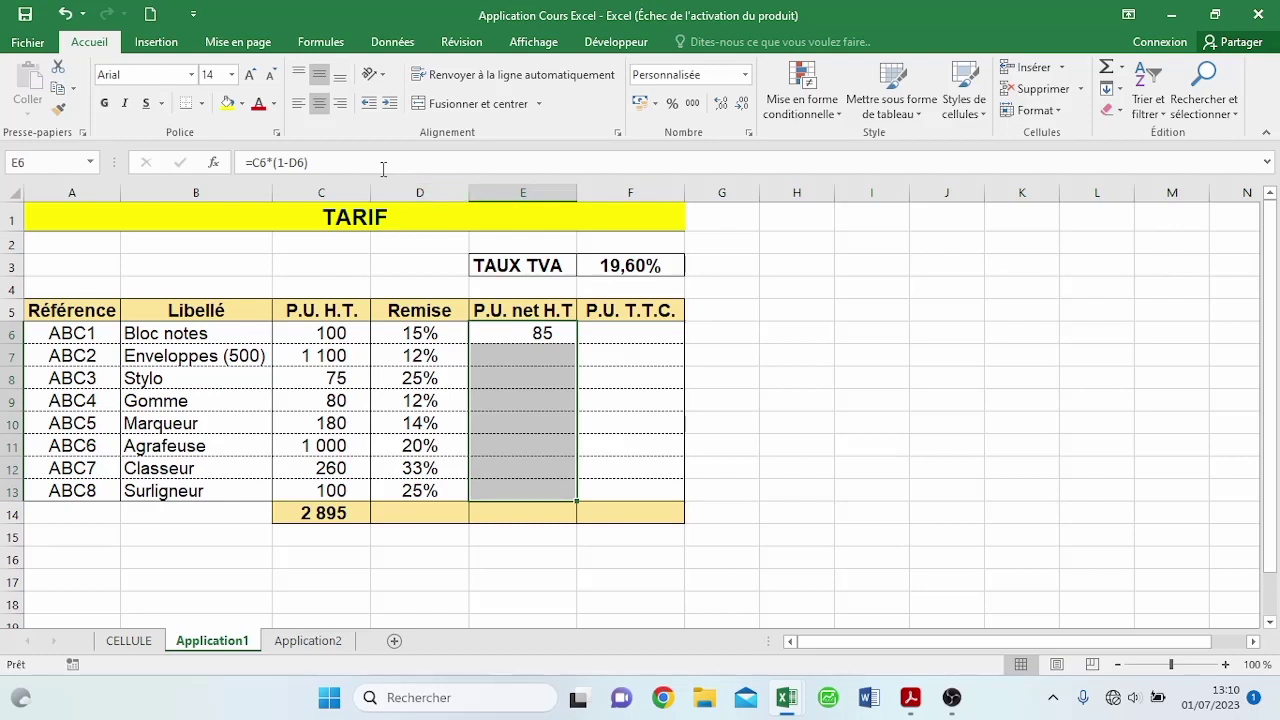
pyautogui.click(374, 163)
pyautogui.hotkey('ctrl', 'Return')
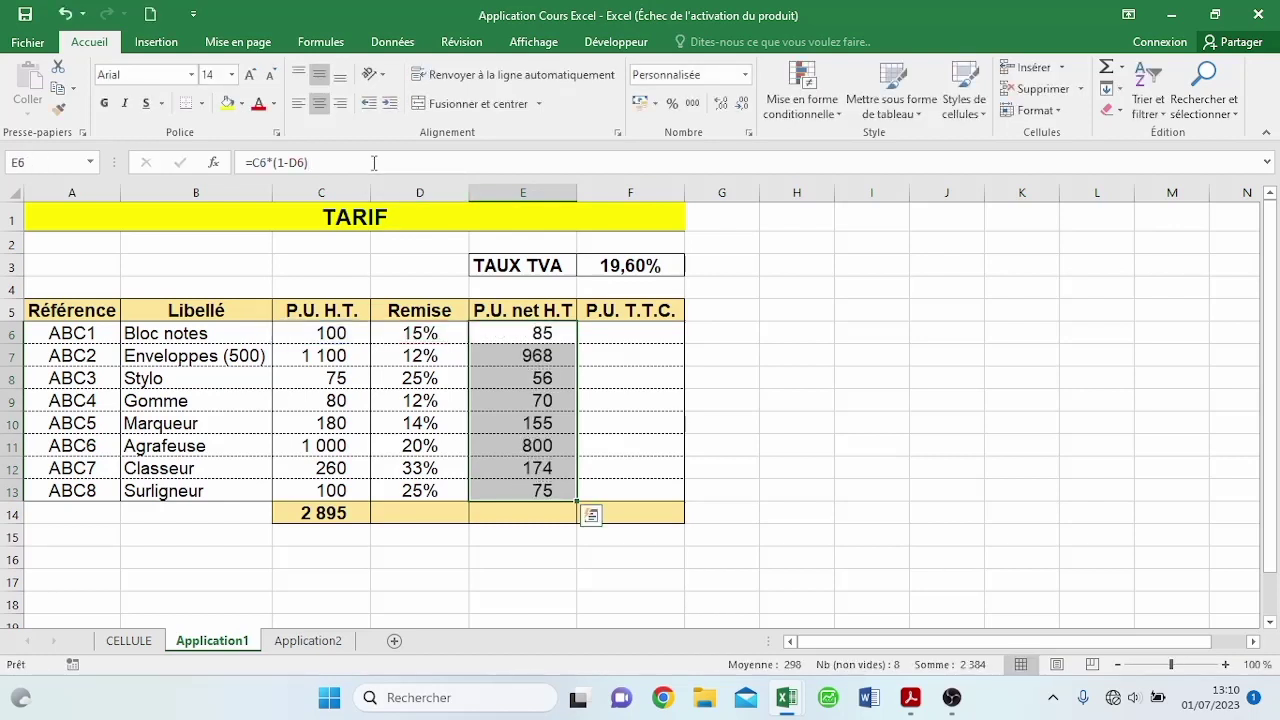
# Step: Inspect the formulas in E7, E8 and E9 to check which price and discount cells they reference
pyautogui.click(520, 358)
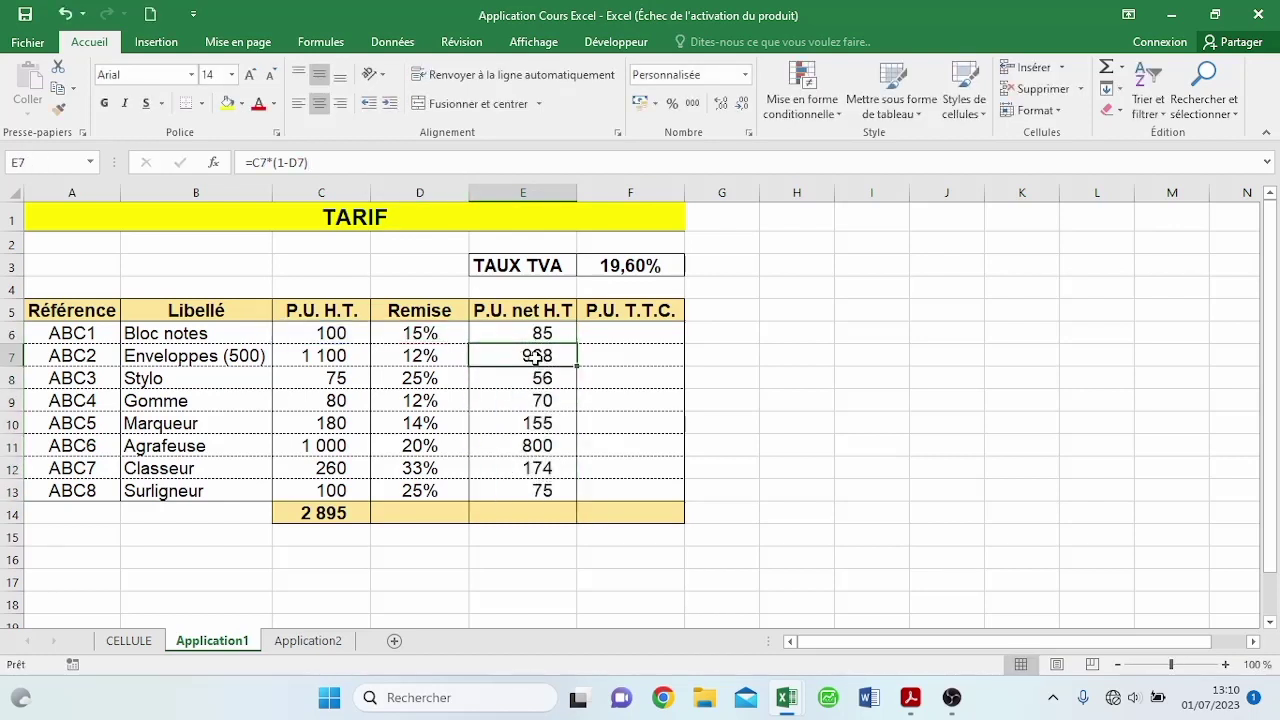
pyautogui.doubleClick(537, 356)
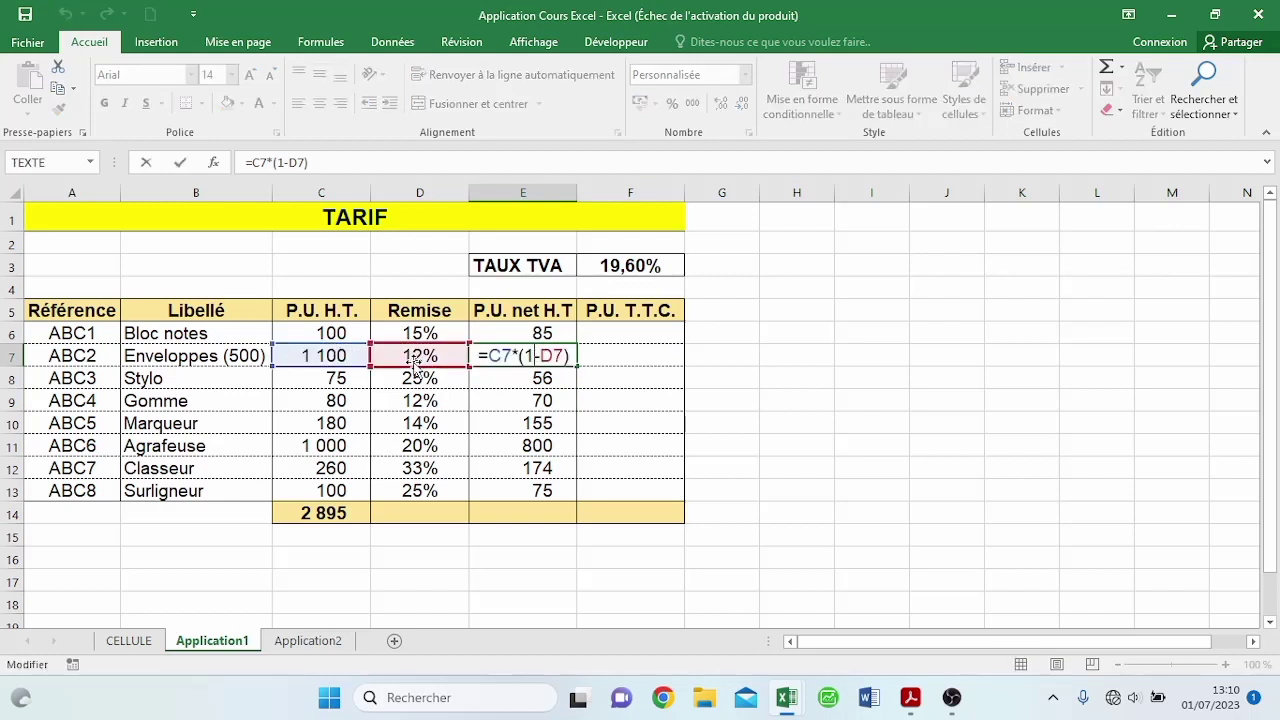
pyautogui.press('Return')
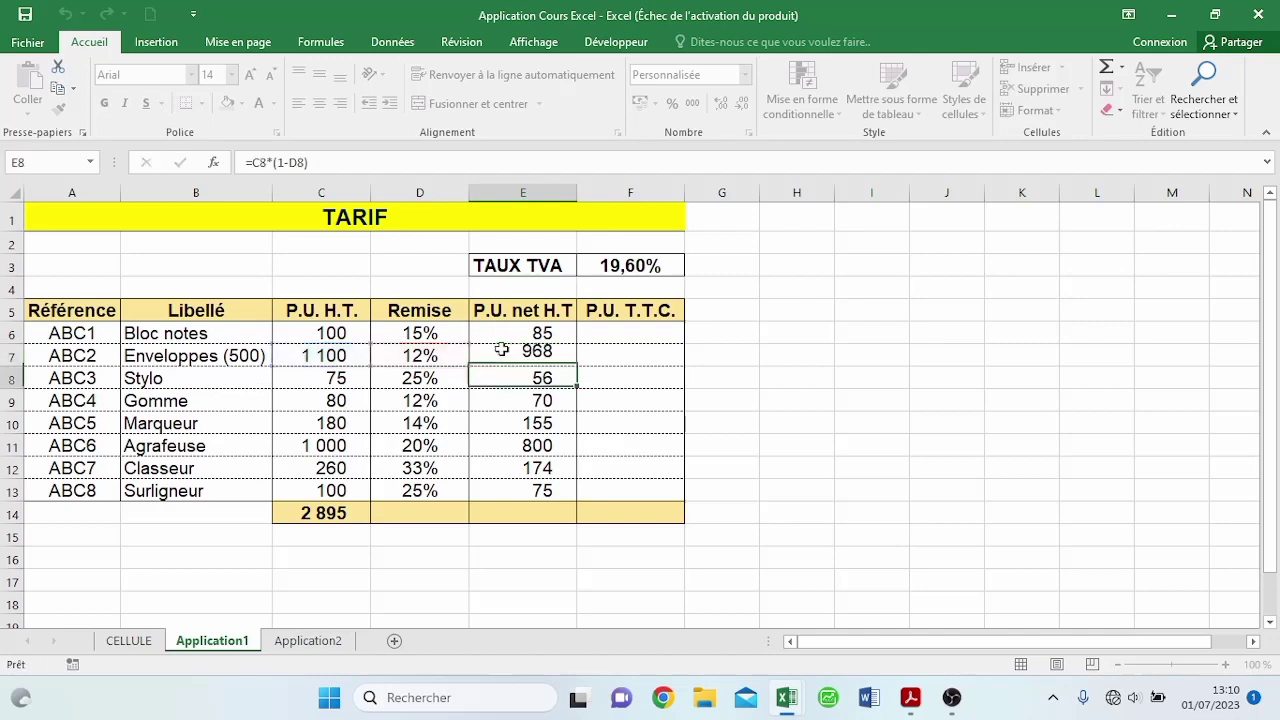
pyautogui.doubleClick(511, 378)
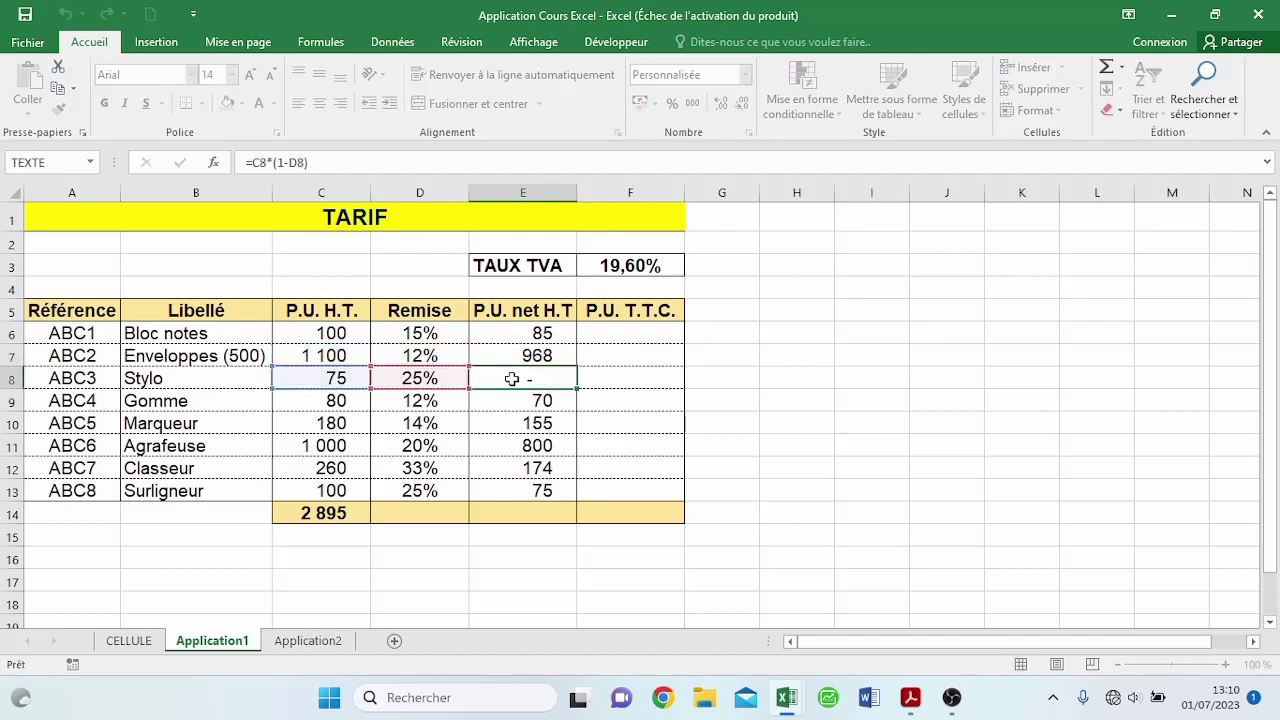
pyautogui.press('Return')
pyautogui.doubleClick(522, 402)
pyautogui.press('Return')
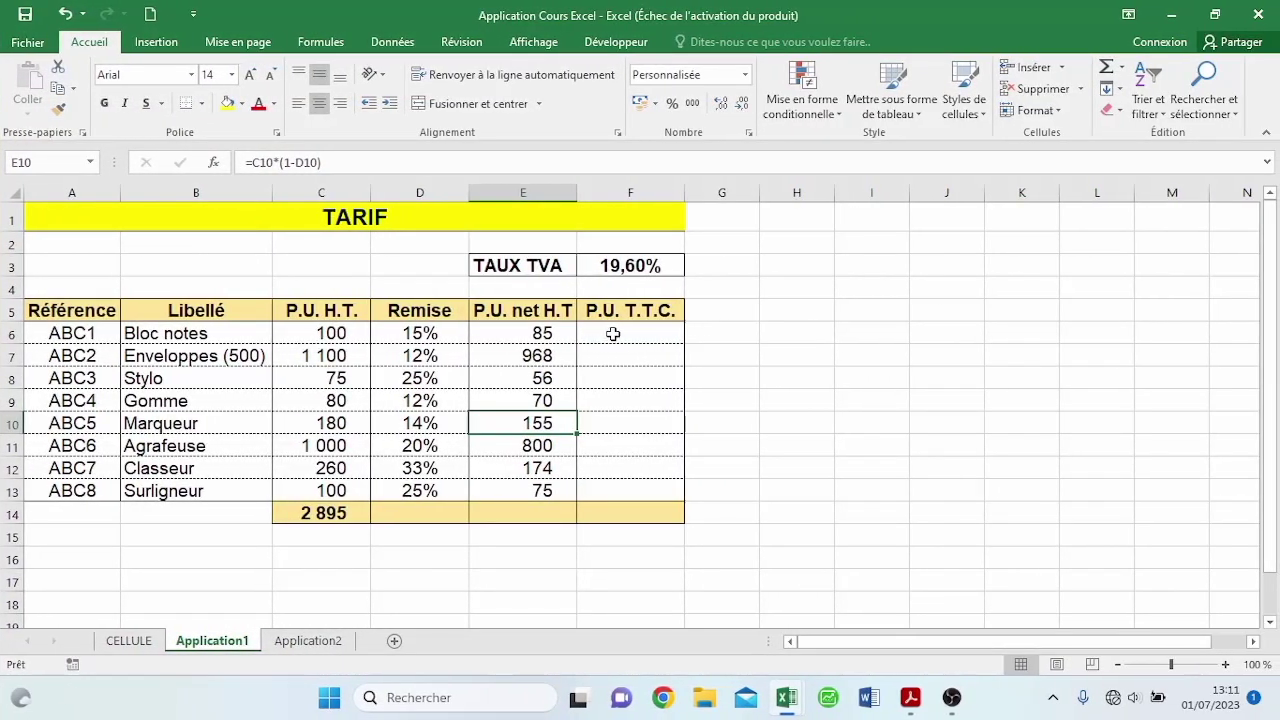
# Step: Enter the tax-inclusive price formula =E6*(1+F3) in all cells of F6:F13 at once
pyautogui.moveTo(613, 334); pyautogui.dragTo(647, 487)
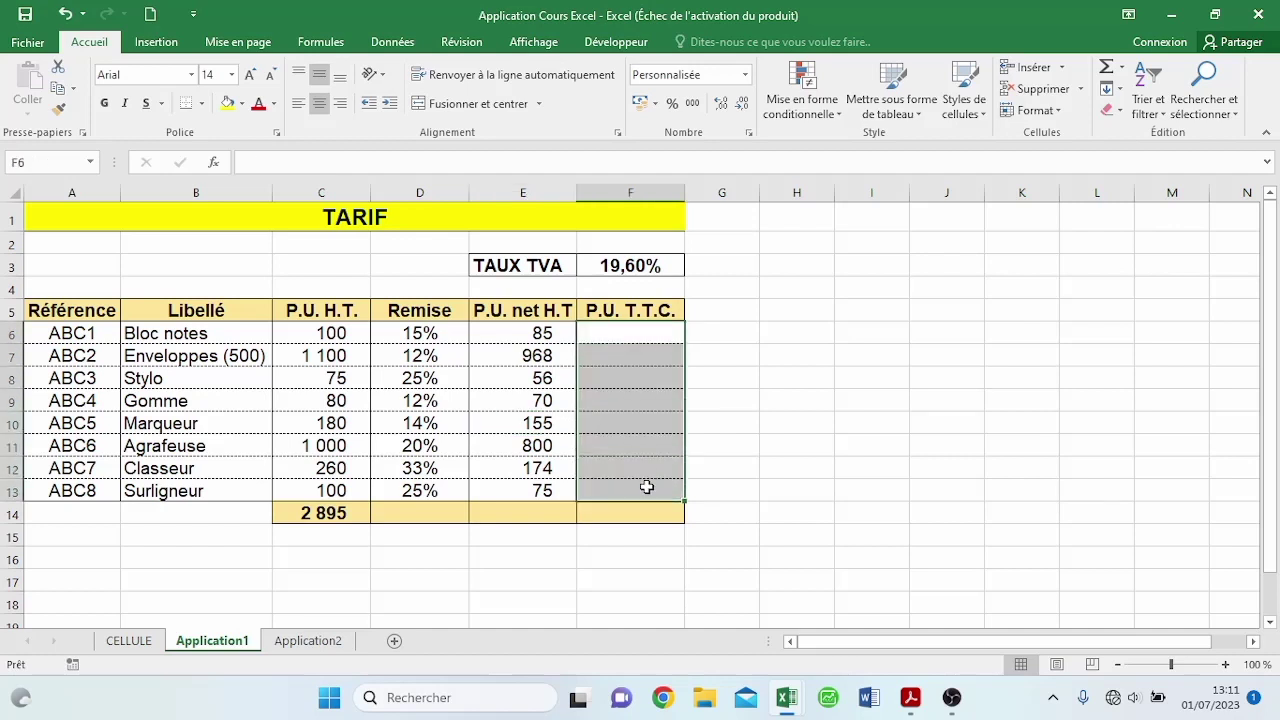
pyautogui.write('=')
pyautogui.click(495, 333)
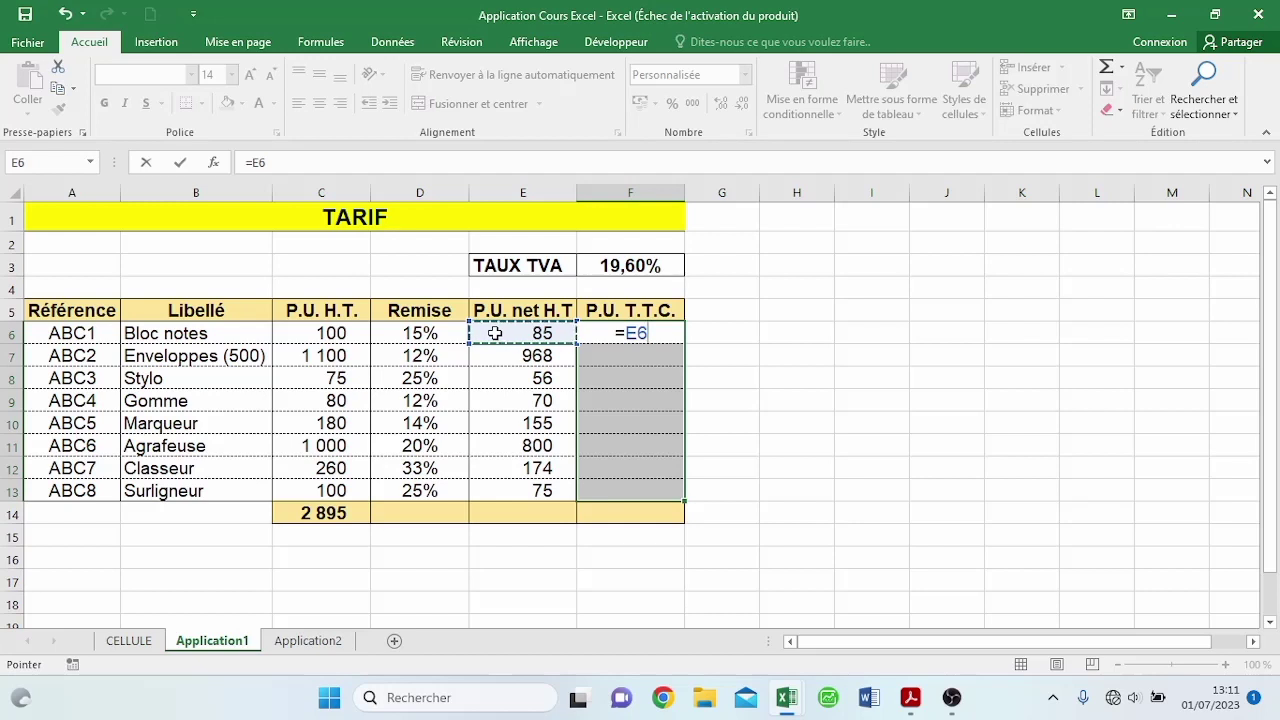
pyautogui.write('*')
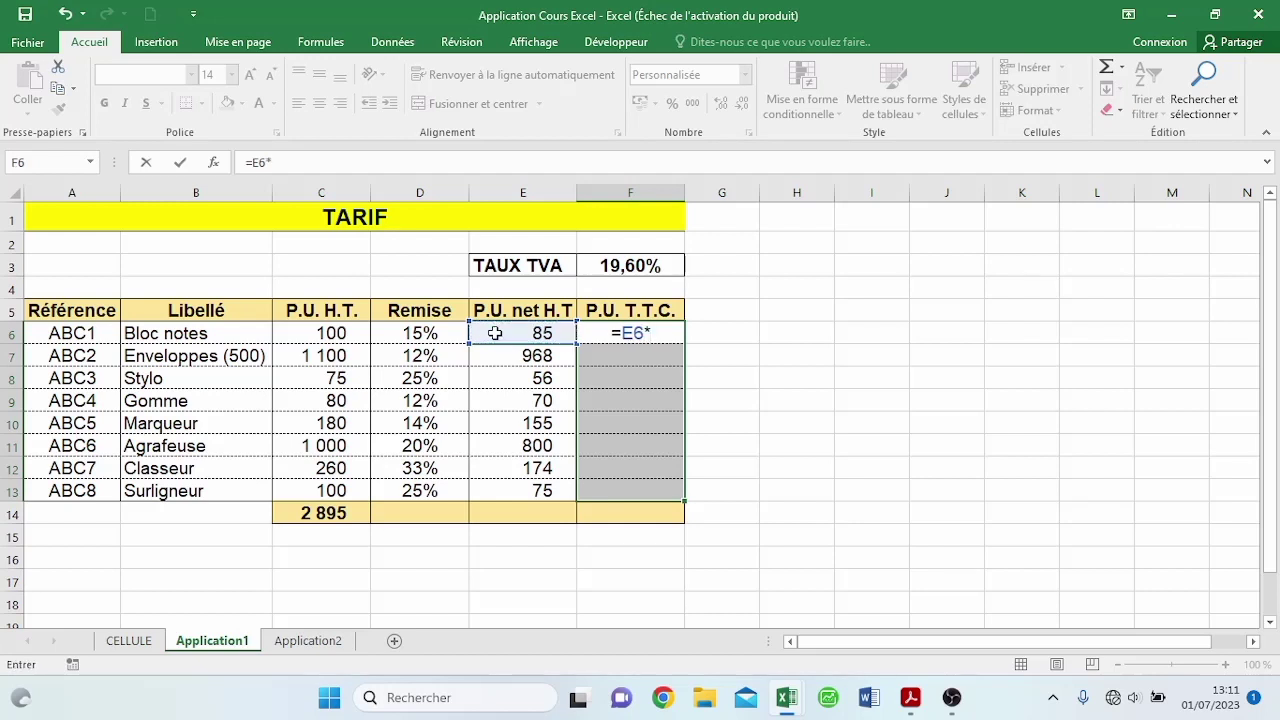
pyautogui.write('(1+')
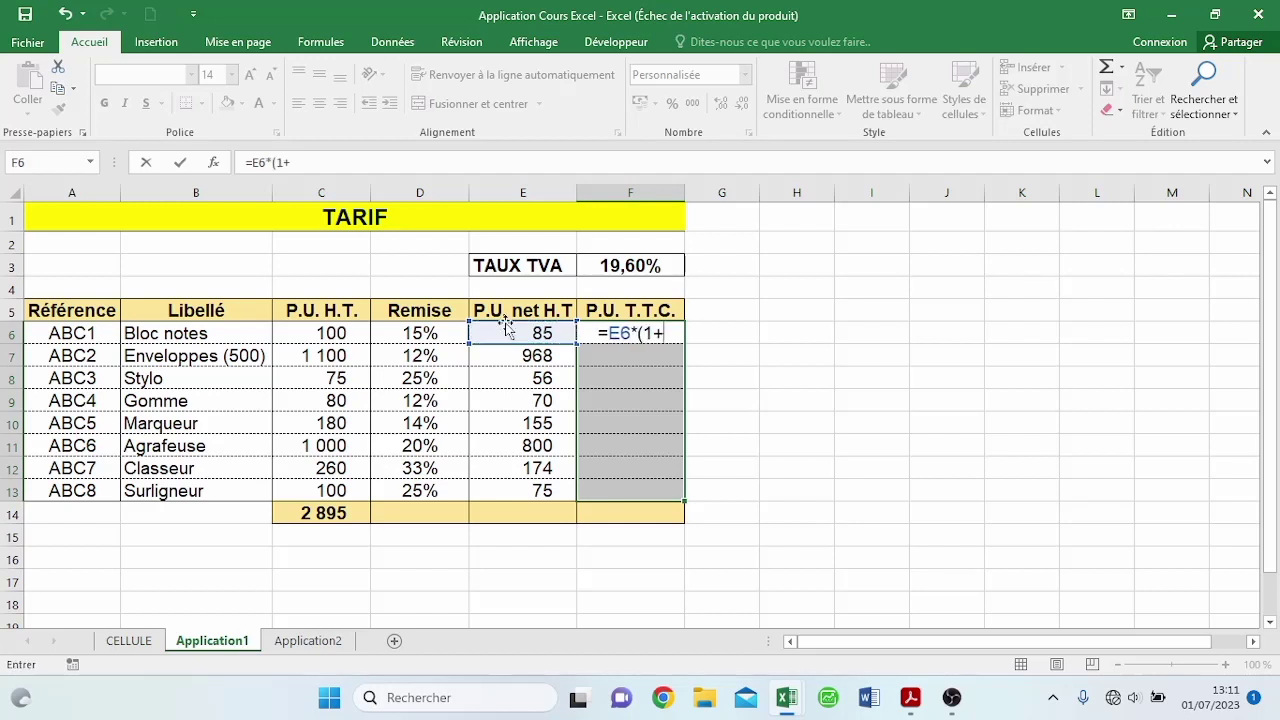
pyautogui.click(625, 267)
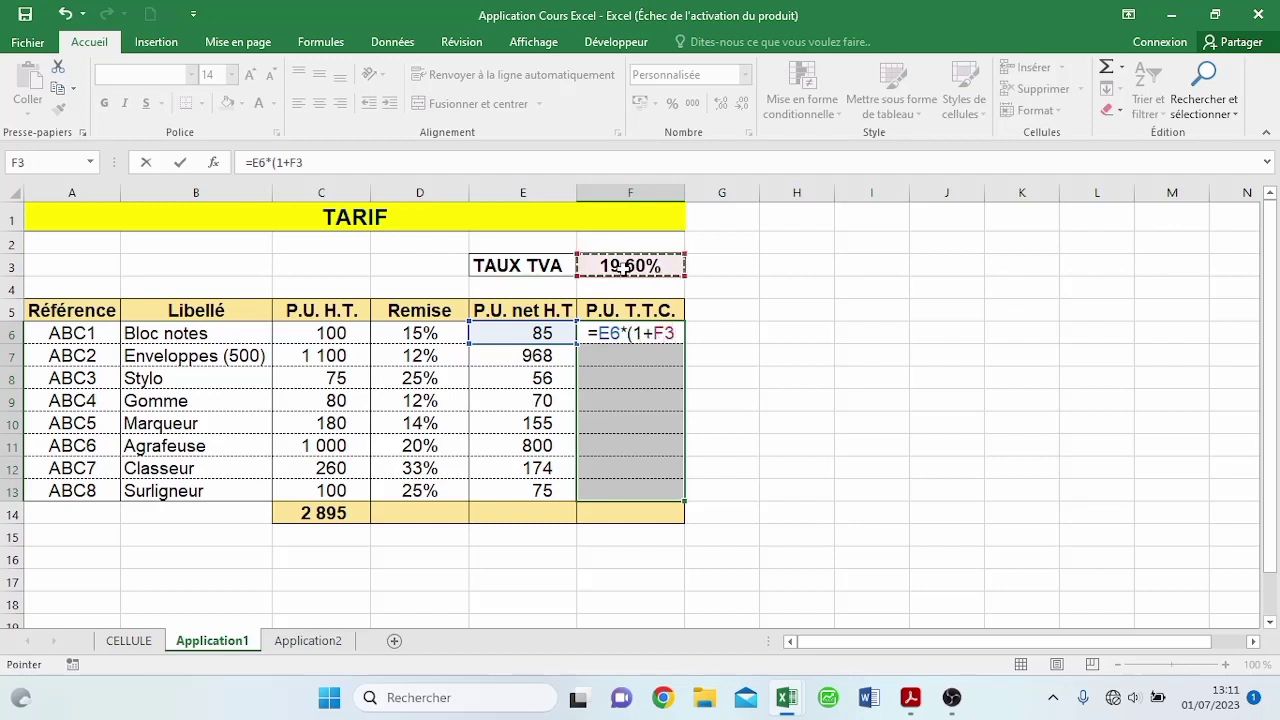
pyautogui.write(')')
pyautogui.hotkey('ctrl', 'Return')
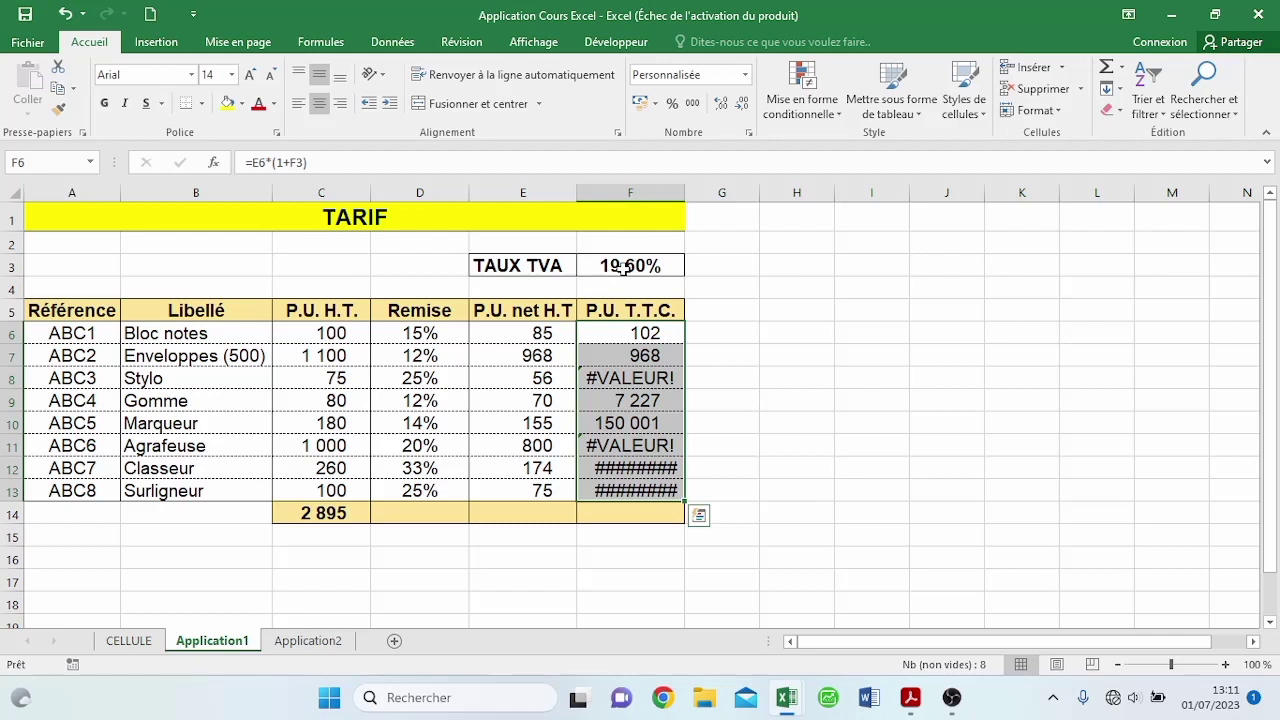
# Step: Inspect the P.U. T.T.C. formulas in F6, F7 and F9 to check which cell each uses as the VAT rate
pyautogui.doubleClick(626, 334)
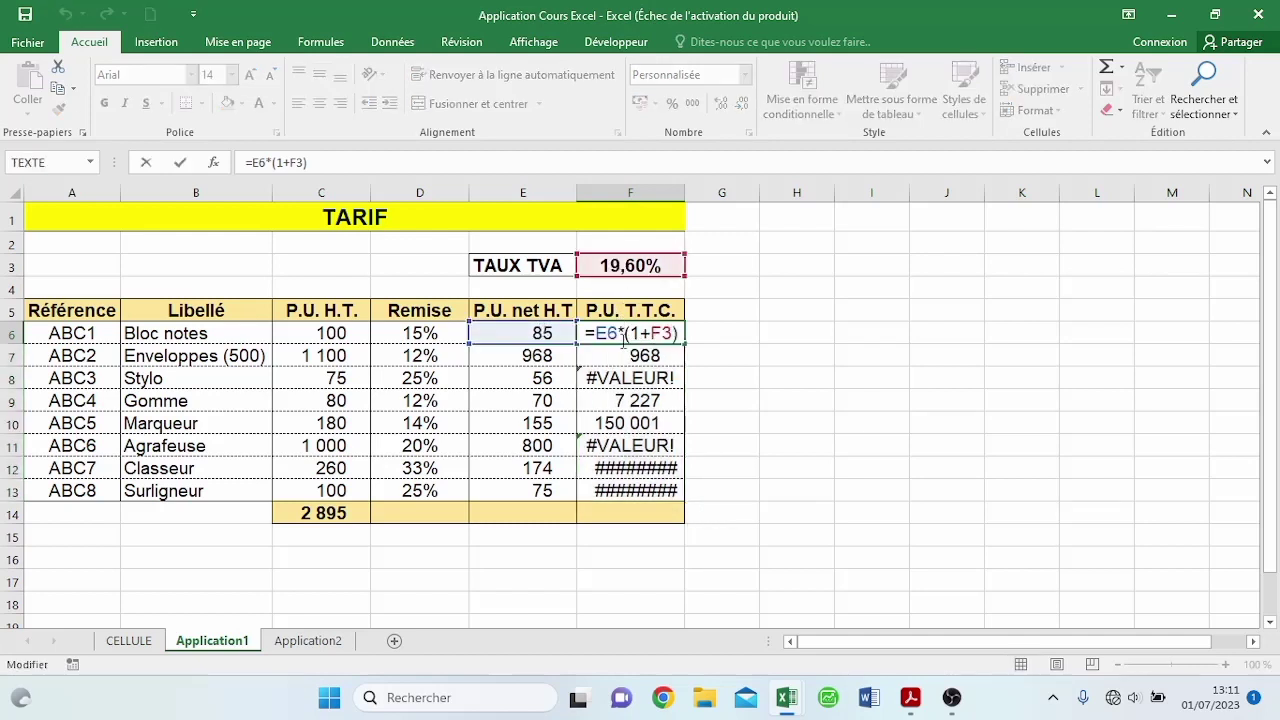
pyautogui.press('Return')
pyautogui.doubleClick(620, 354)
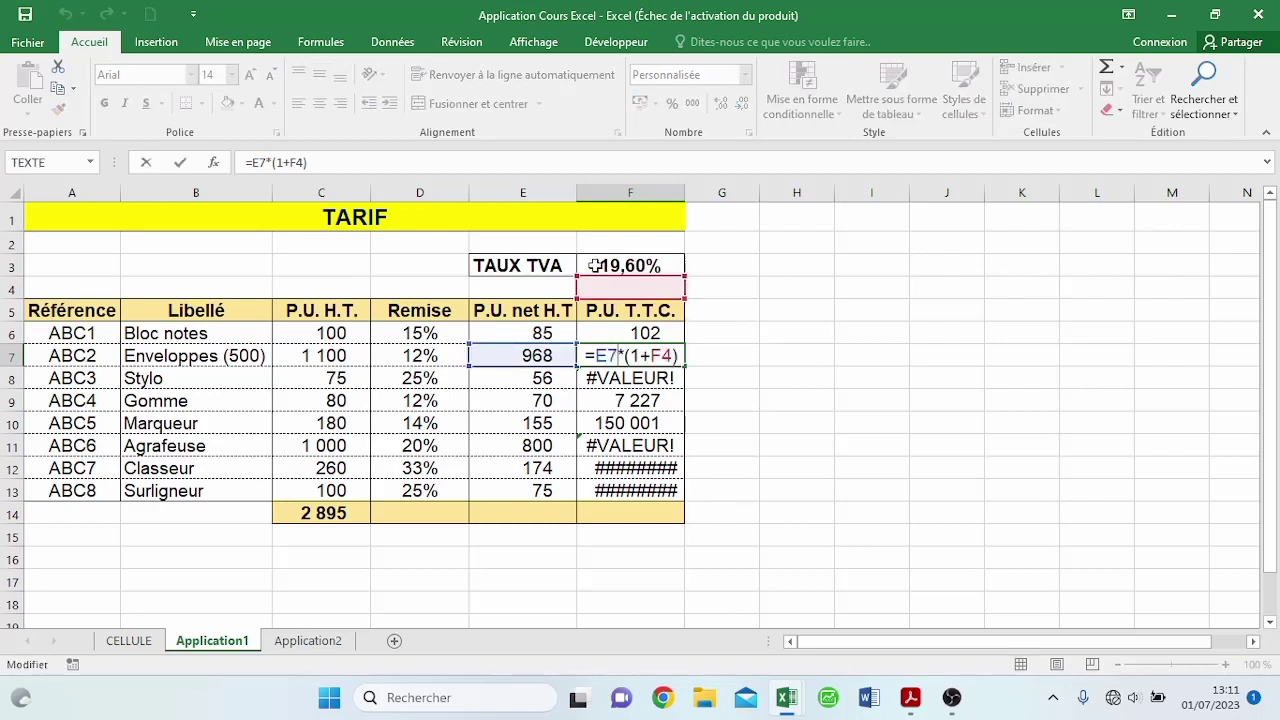
pyautogui.press('Return')
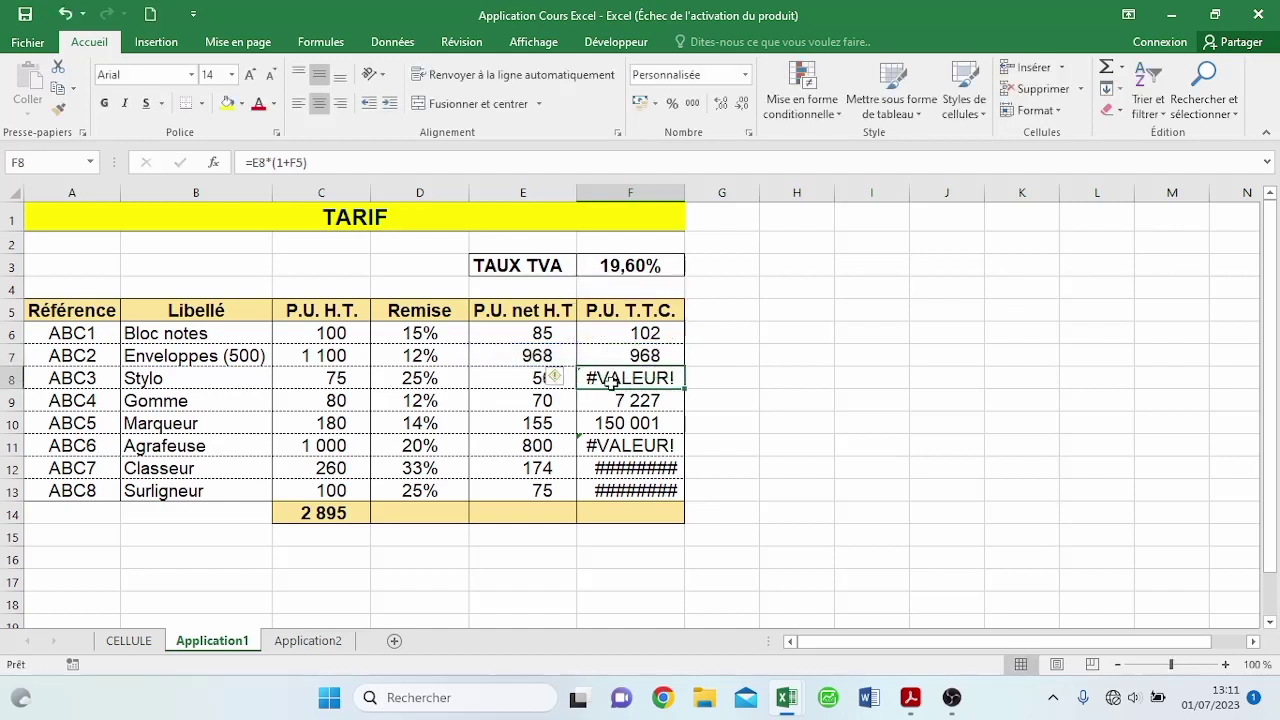
pyautogui.click(619, 400)
pyautogui.doubleClick(619, 400)
pyautogui.press('Return')
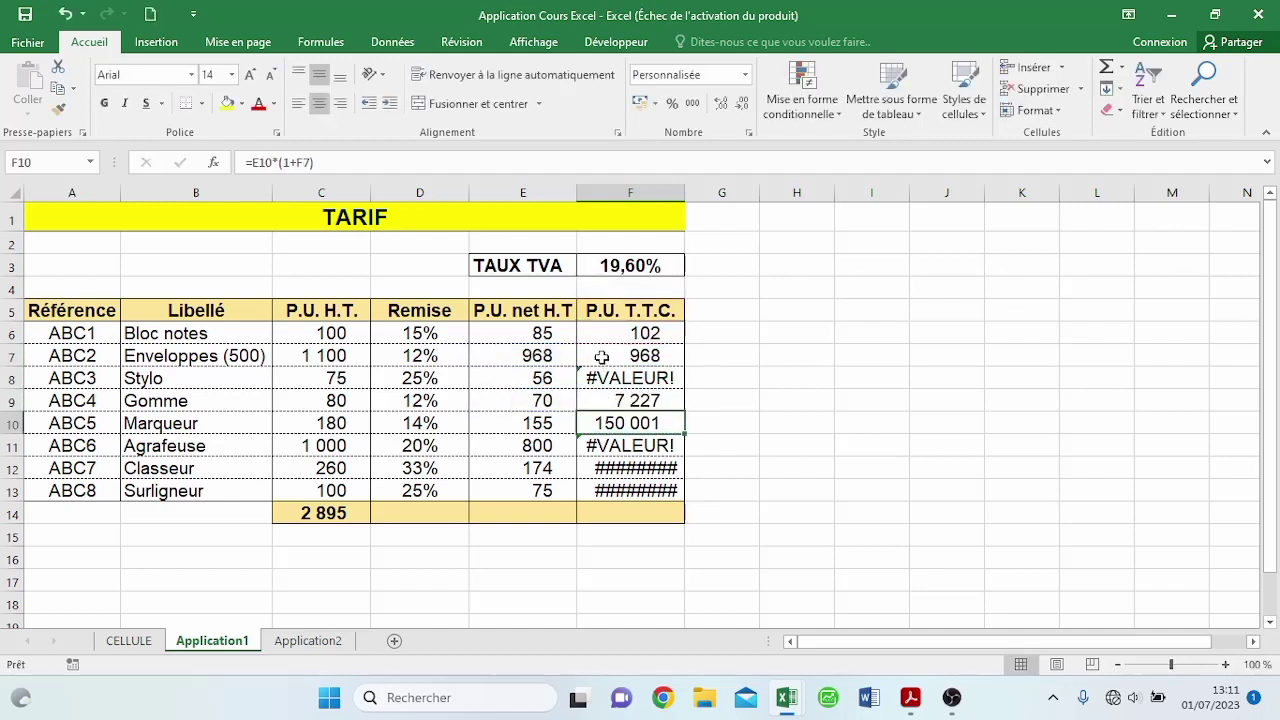
# Step: Lock the VAT rate's row by changing F3 to F$3 in the formulas of F6:F13, and check the copies in F7 and F8
pyautogui.moveTo(612, 332); pyautogui.dragTo(623, 487)
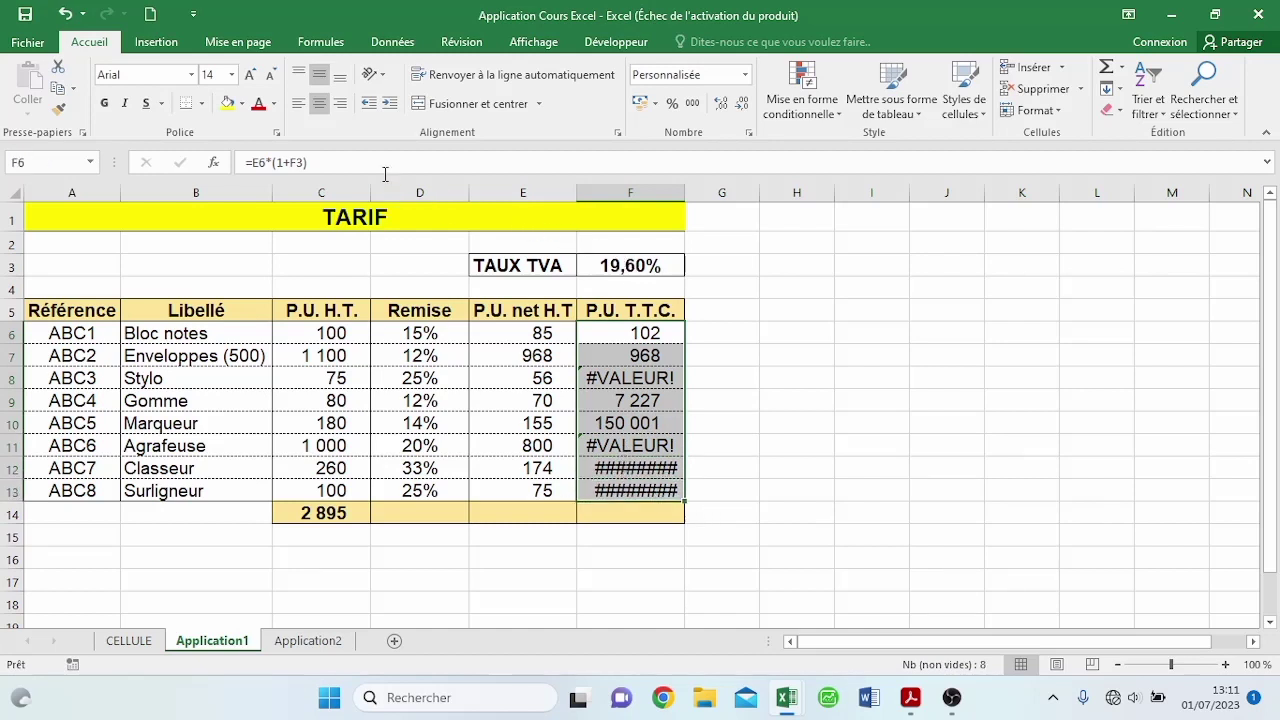
pyautogui.click(290, 162)
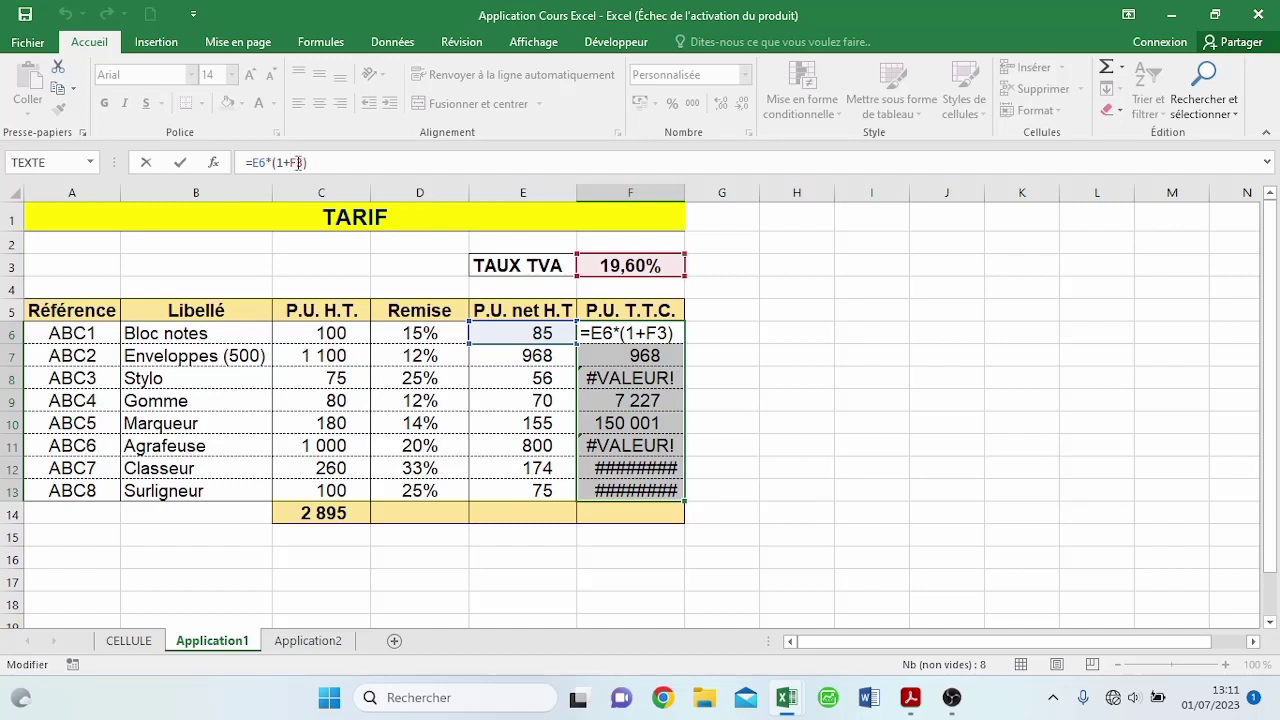
pyautogui.click(298, 162)
pyautogui.write('$')
pyautogui.hotkey('ctrl', 'Return')
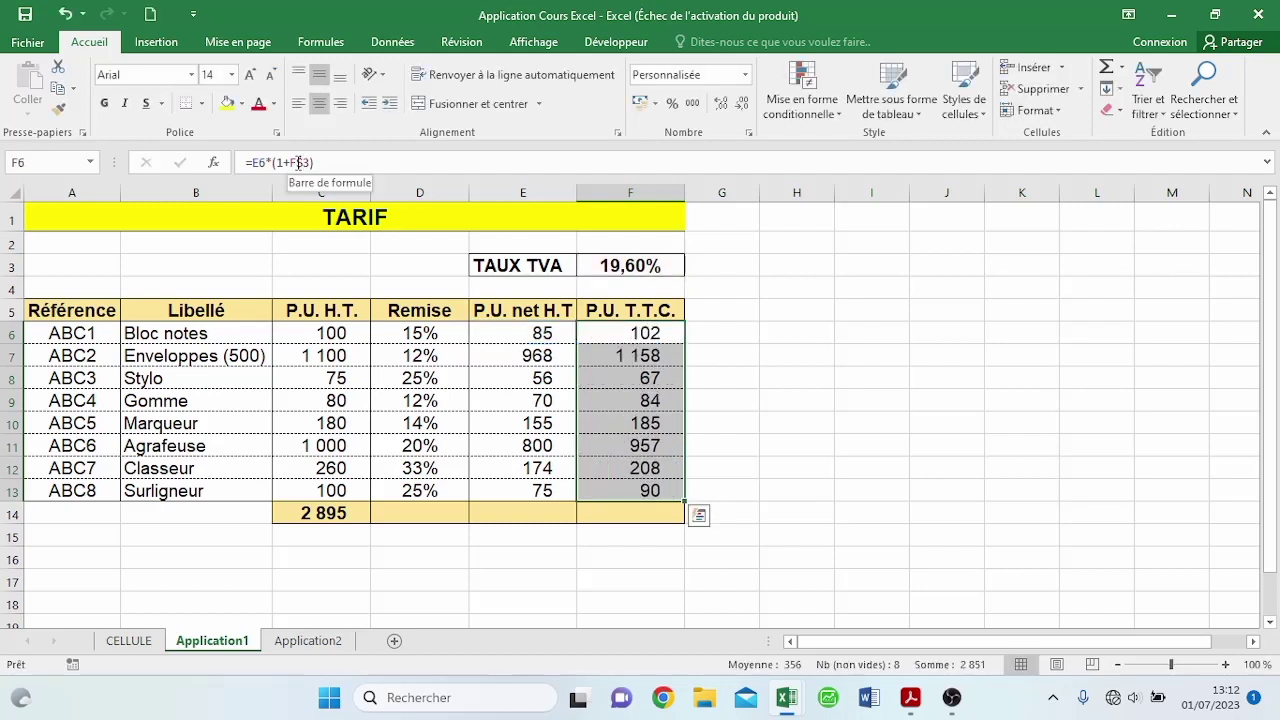
pyautogui.doubleClick(643, 357)
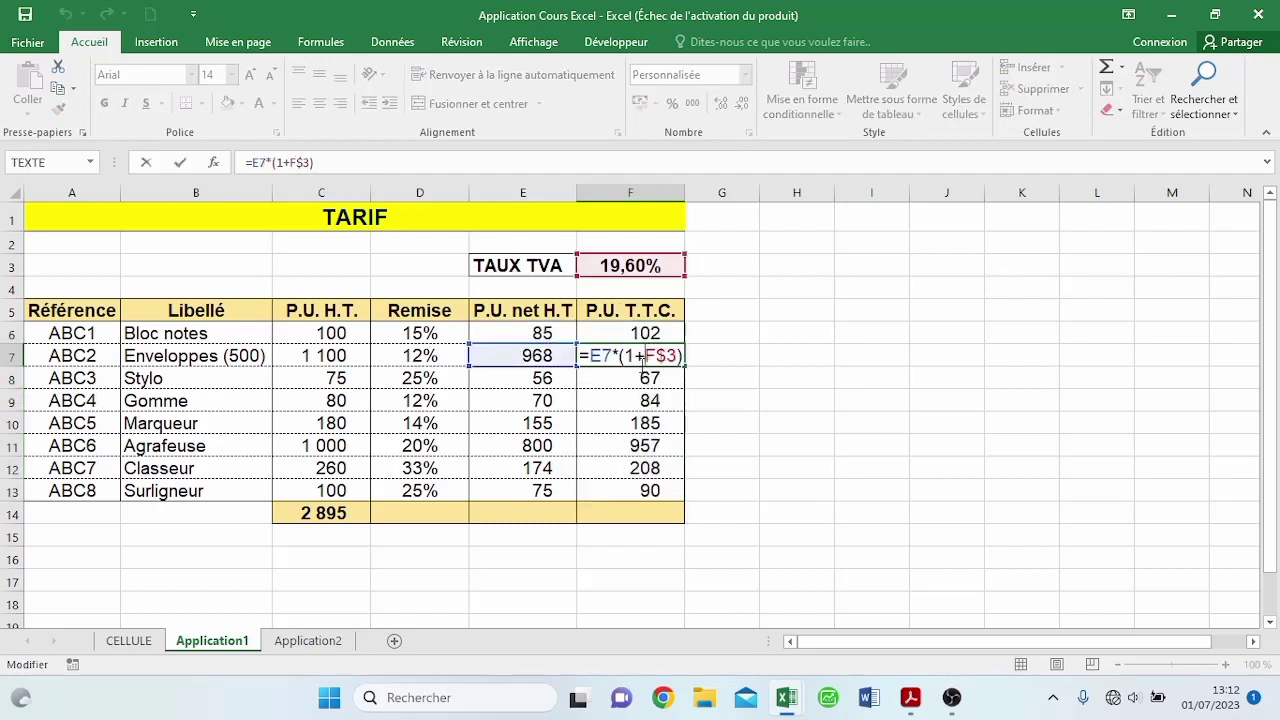
pyautogui.click(645, 374)
pyautogui.doubleClick(626, 380)
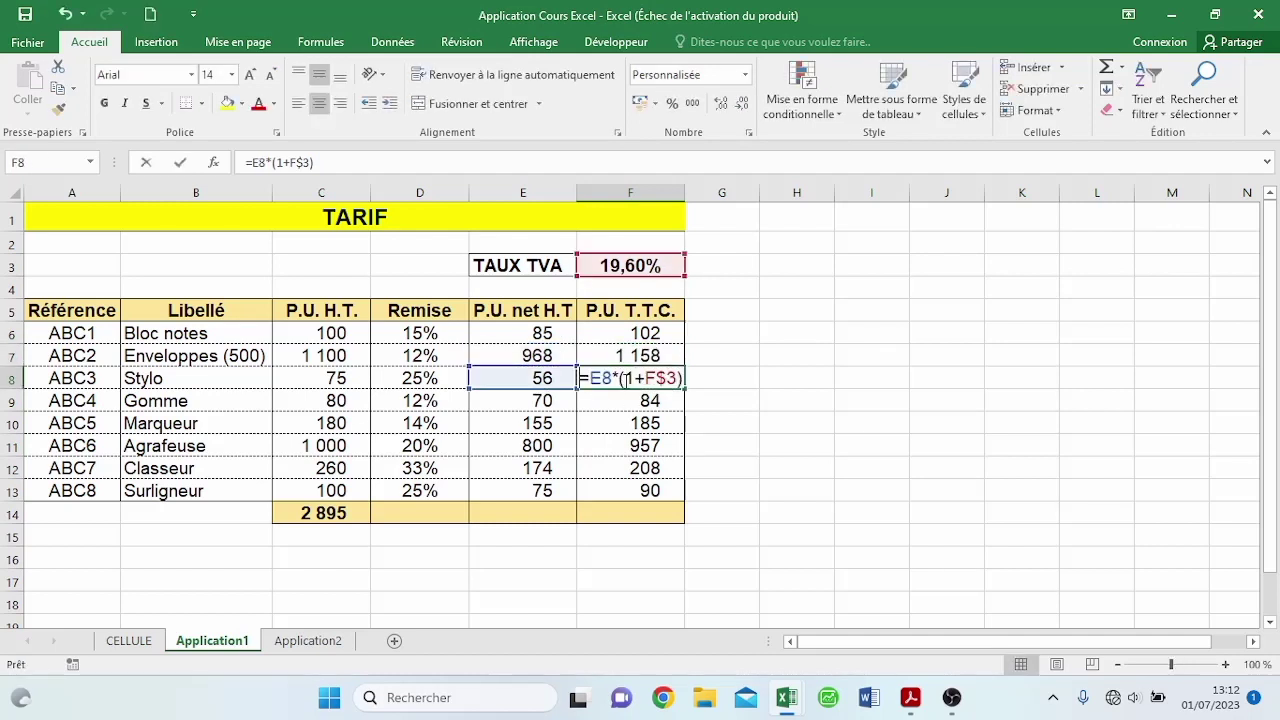
pyautogui.press('Return')
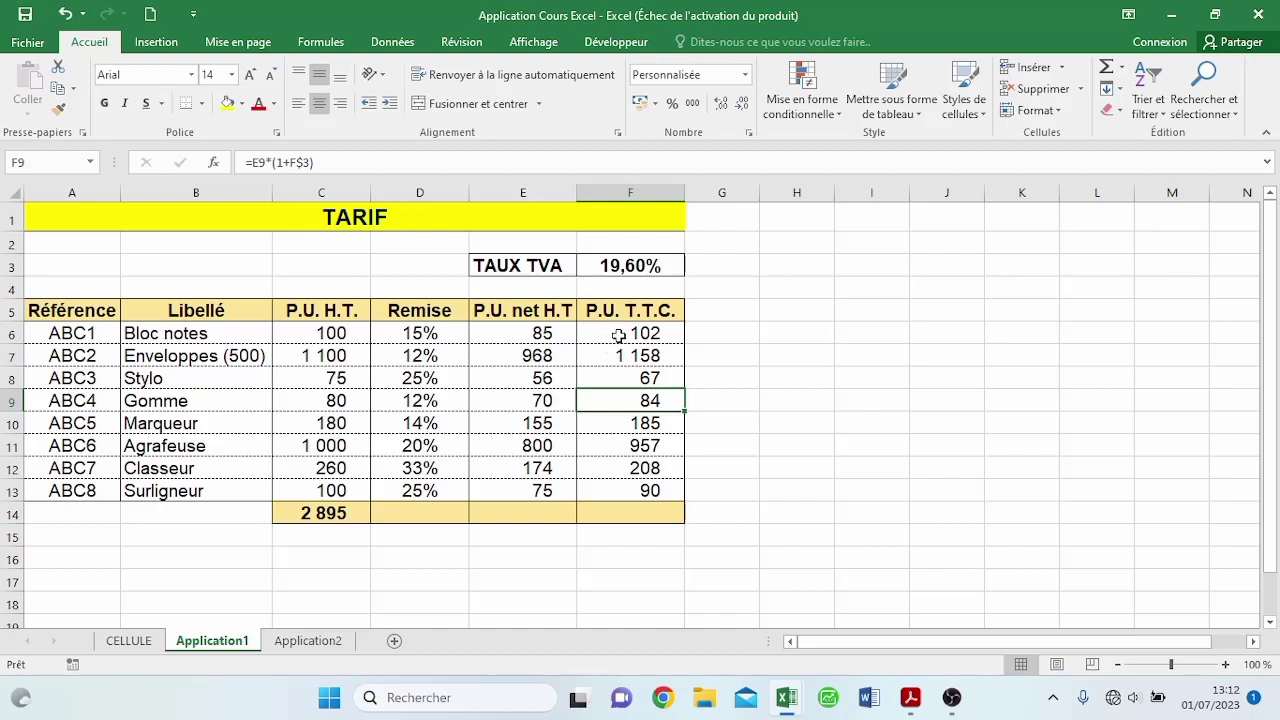
# Step: Make the VAT rate reference fully absolute by changing F$3 to $F$3 in the formulas of F6:F13
pyautogui.moveTo(612, 333); pyautogui.dragTo(640, 491)
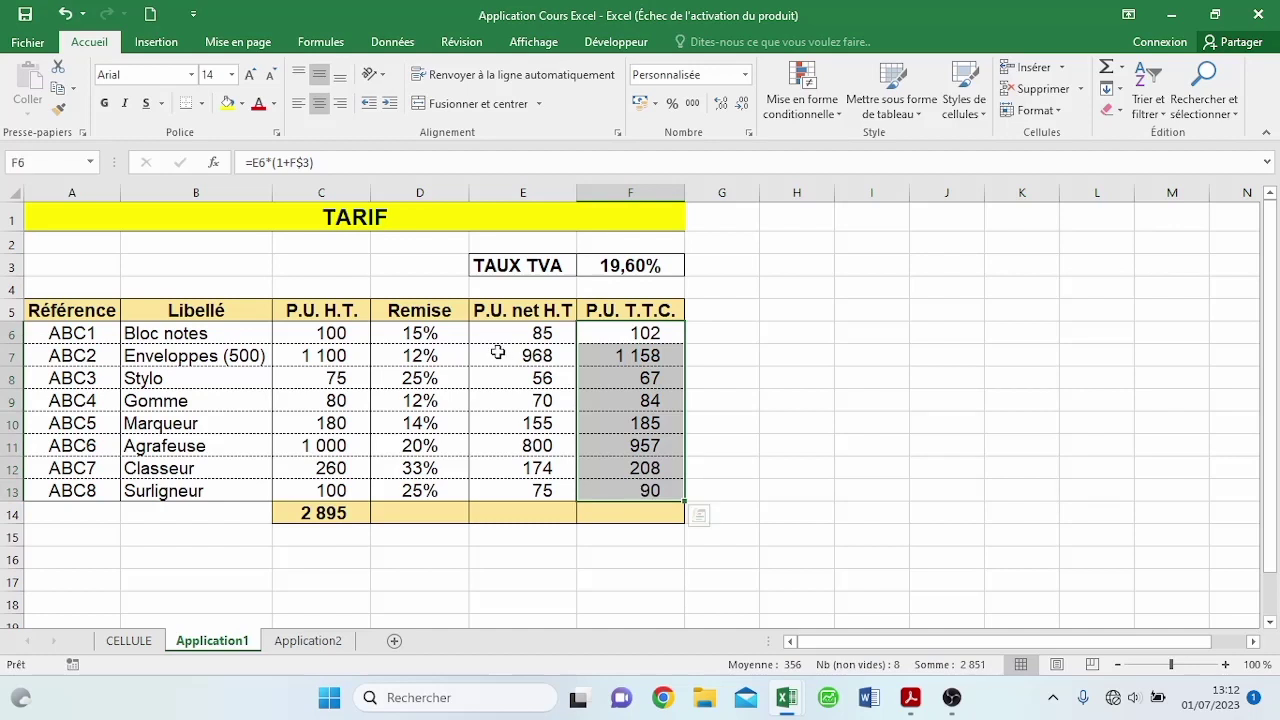
pyautogui.click(291, 162)
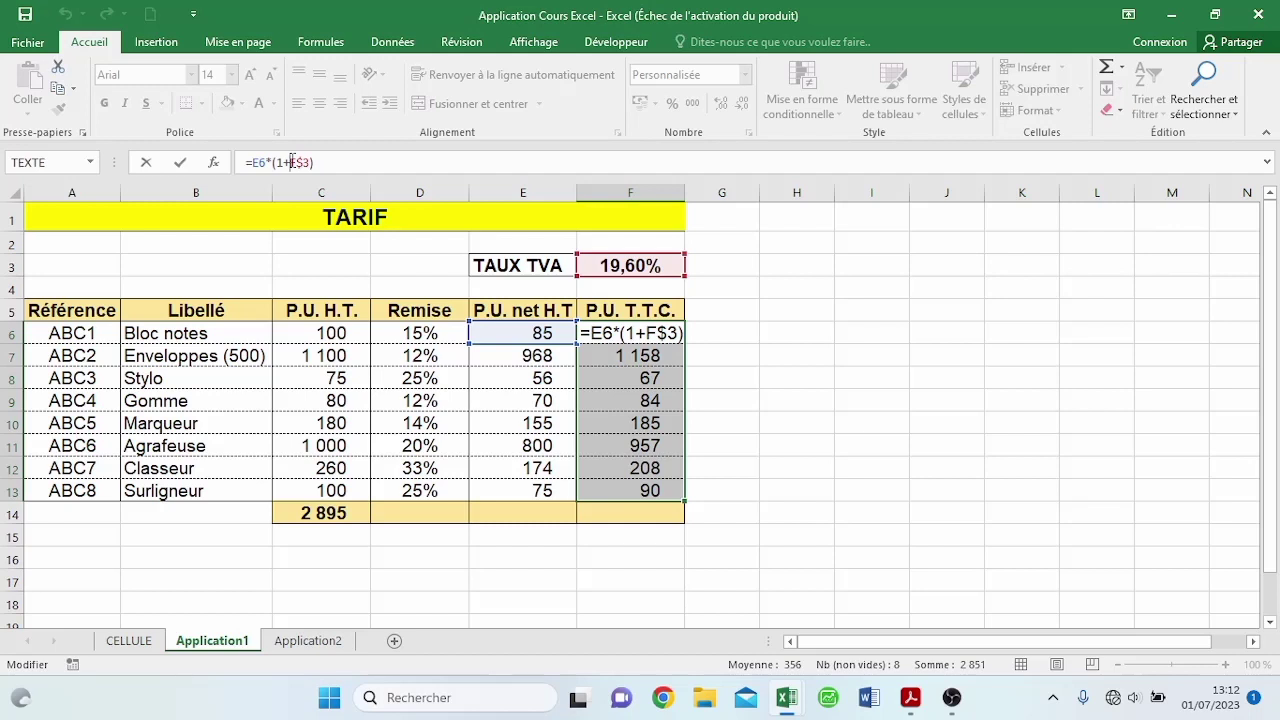
pyautogui.write('$')
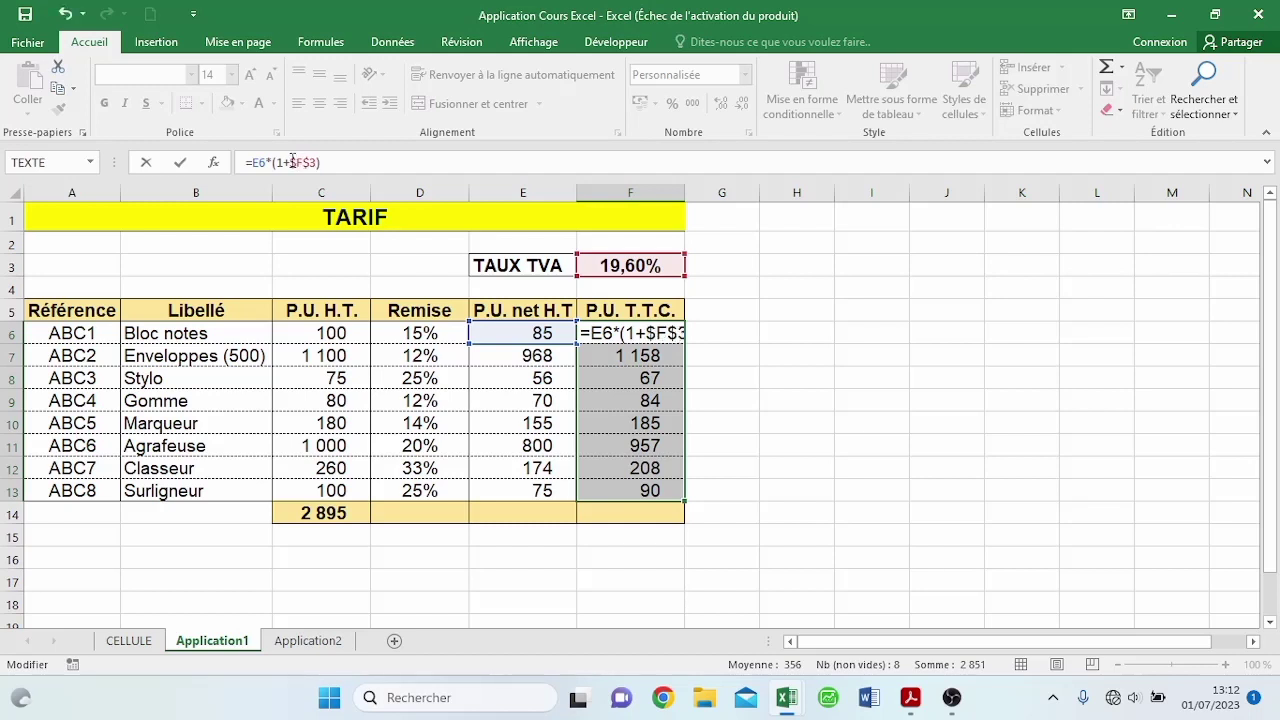
pyautogui.hotkey('ctrl', 'Return')
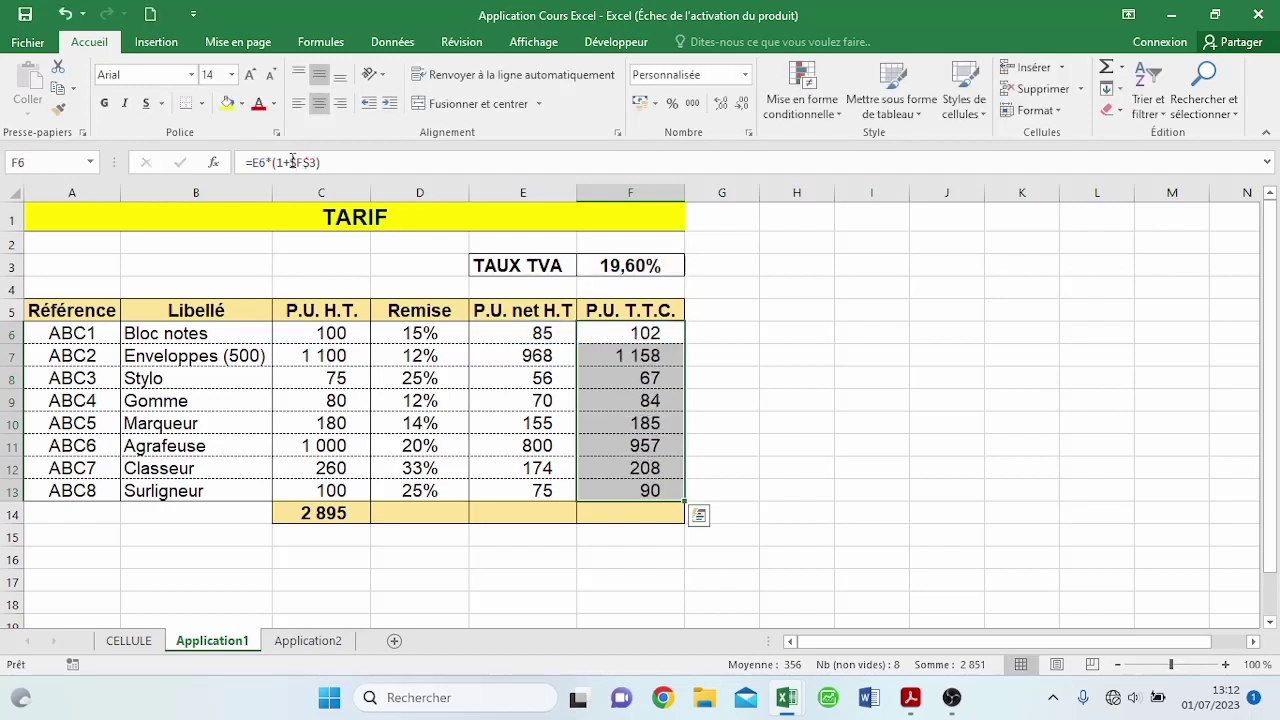
pyautogui.click(557, 383)
# Step: Total the P.U. T.T.C. values F6:F13 in F14 with an automatic sum, and copy the total formula to E14
pyautogui.moveTo(596, 325); pyautogui.dragTo(632, 492)
pyautogui.click(1106, 67)
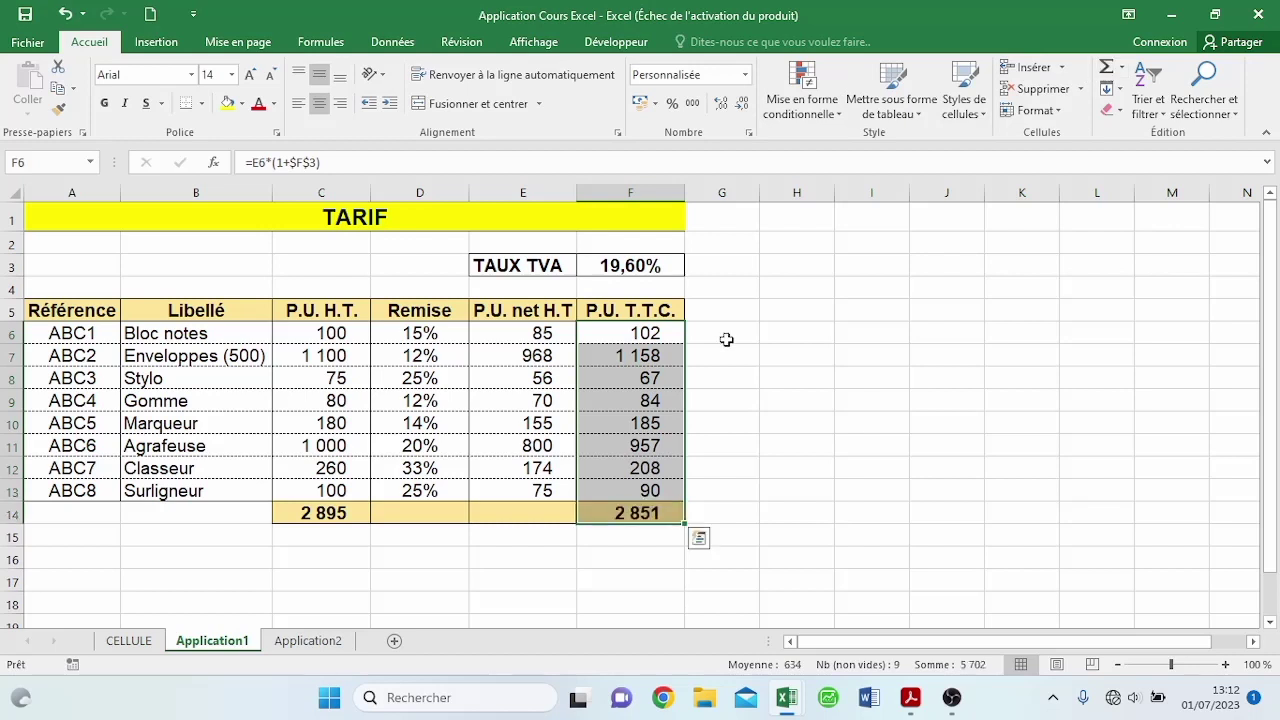
pyautogui.click(648, 511)
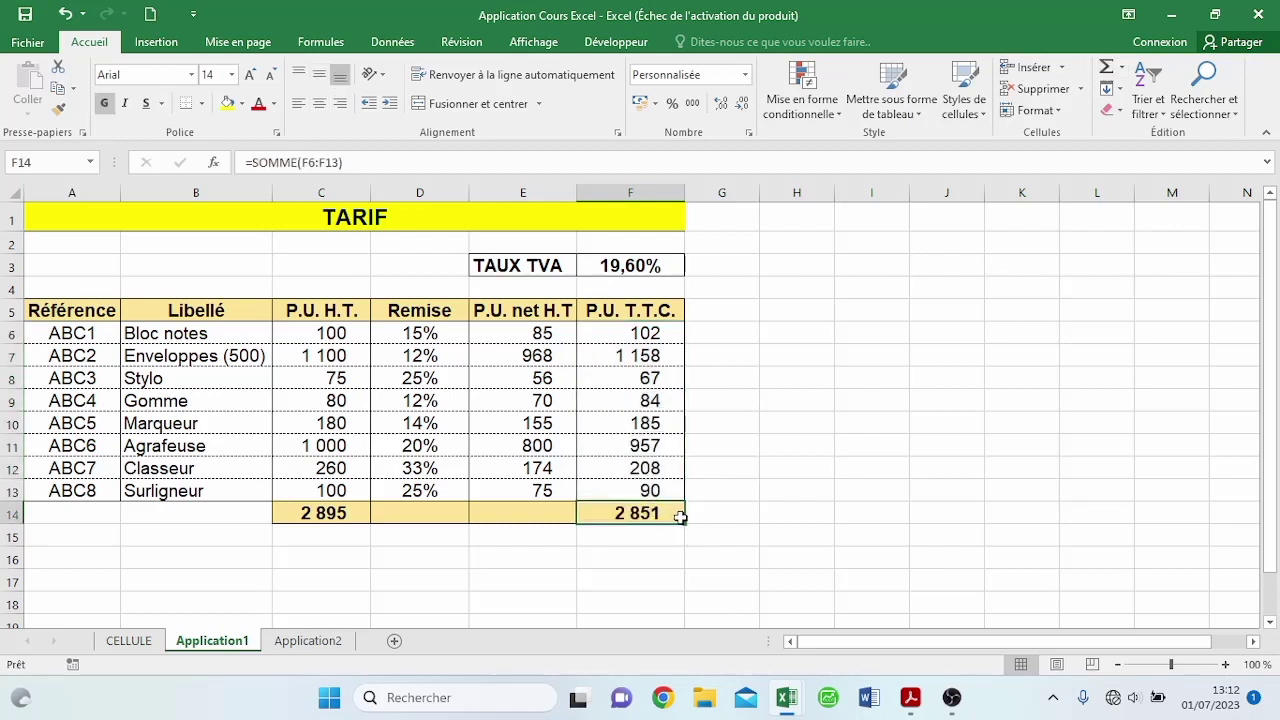
pyautogui.moveTo(683, 524); pyautogui.dragTo(510, 521)
pyautogui.click(515, 537)
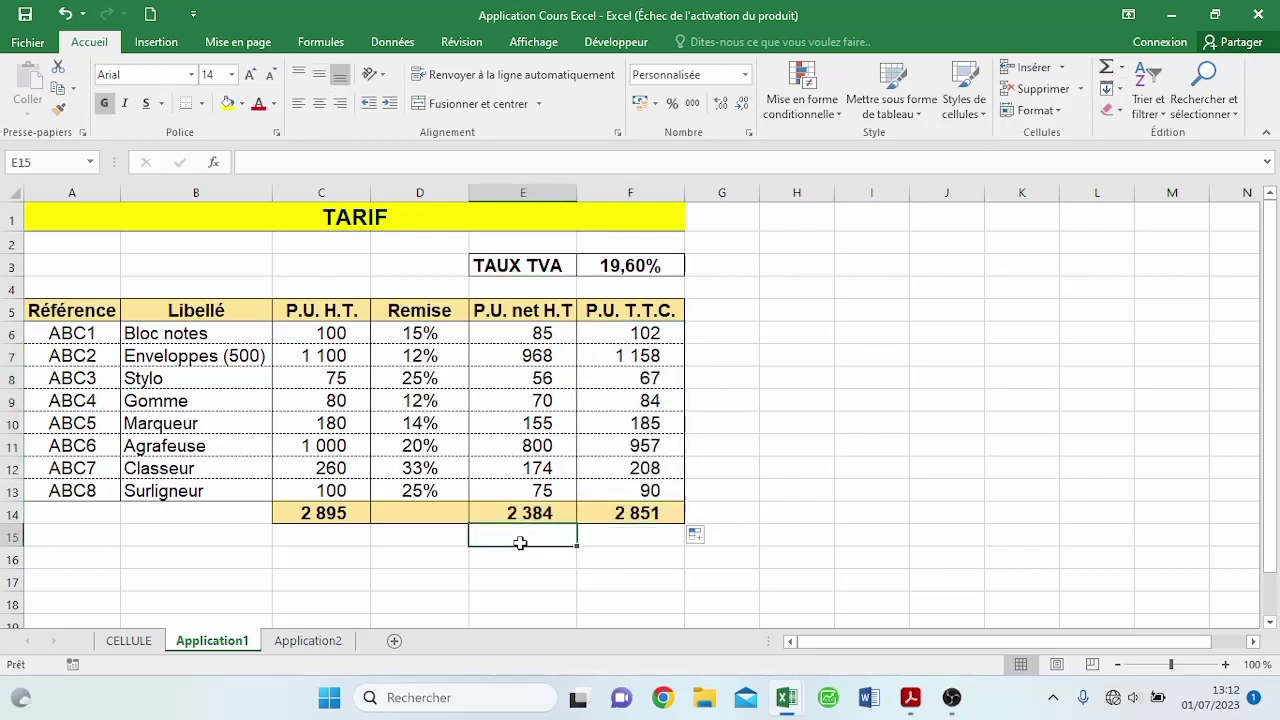
# Step: On the Application2 sheet, enter the mixed-reference formula =$B7*C$4 in all cells of C7:I12 at once, and check the copy in F10
pyautogui.click(296, 643)
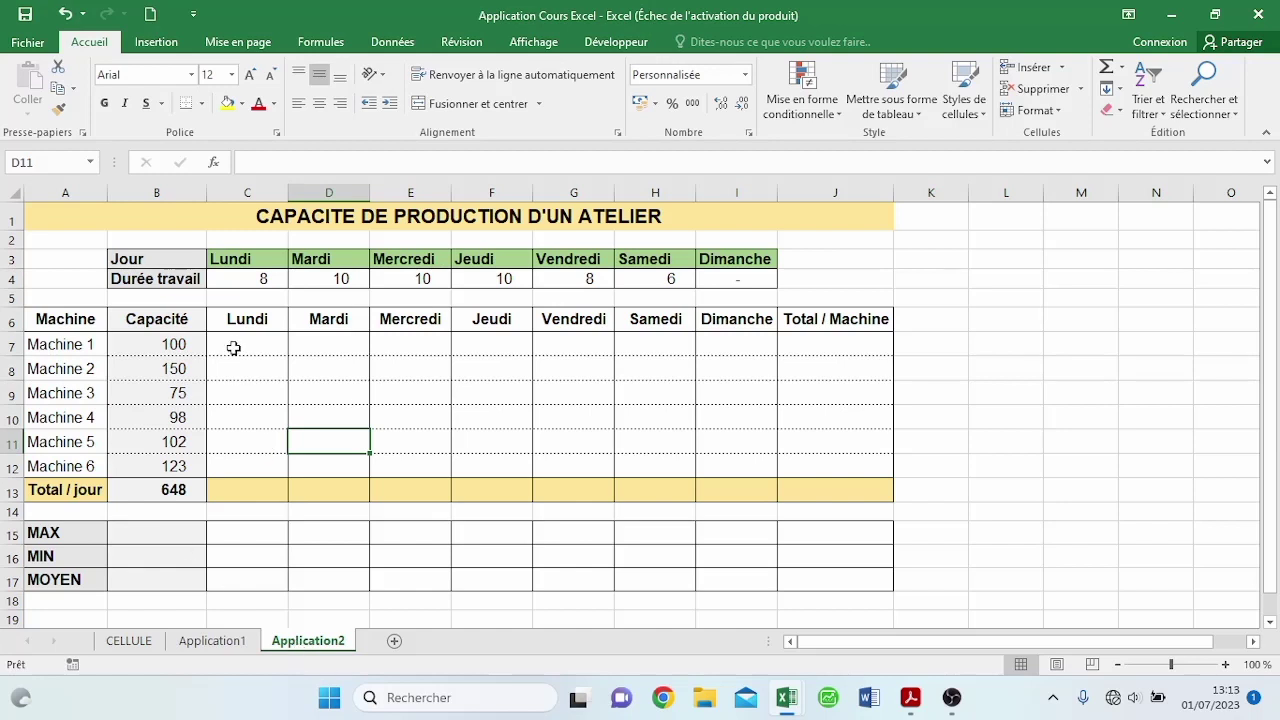
pyautogui.moveTo(240, 345); pyautogui.dragTo(747, 472)
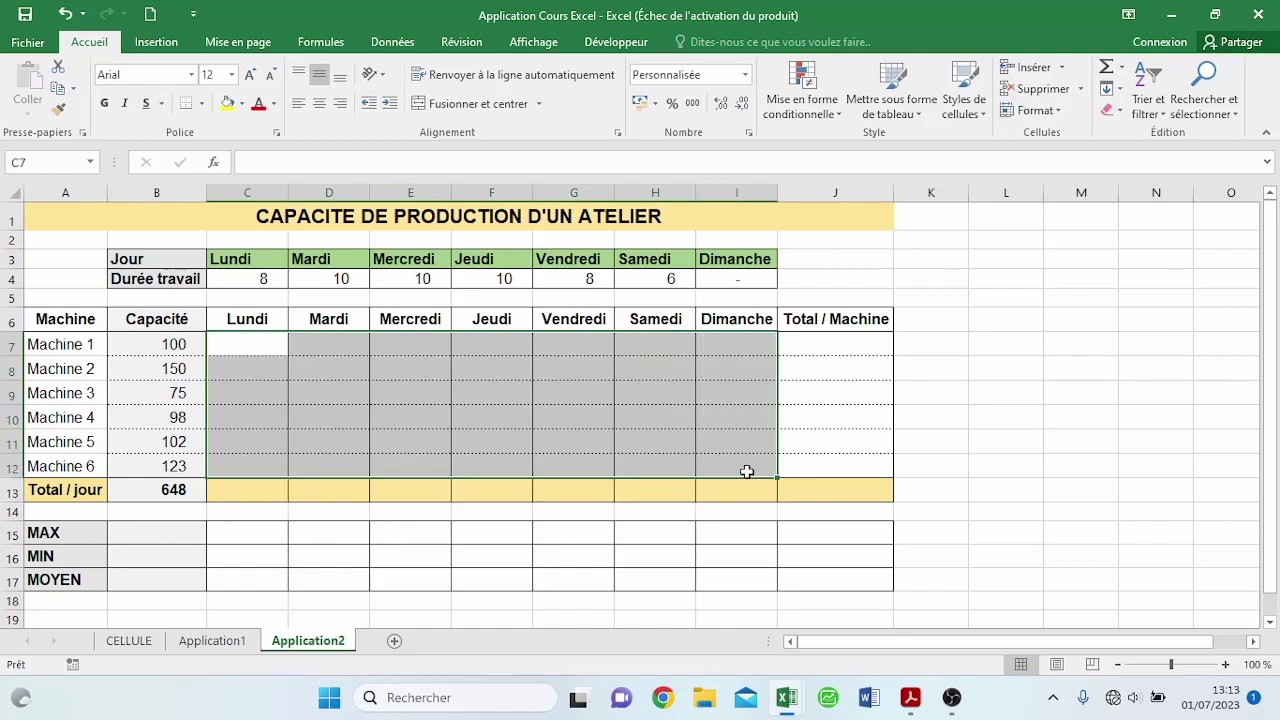
pyautogui.write('=')
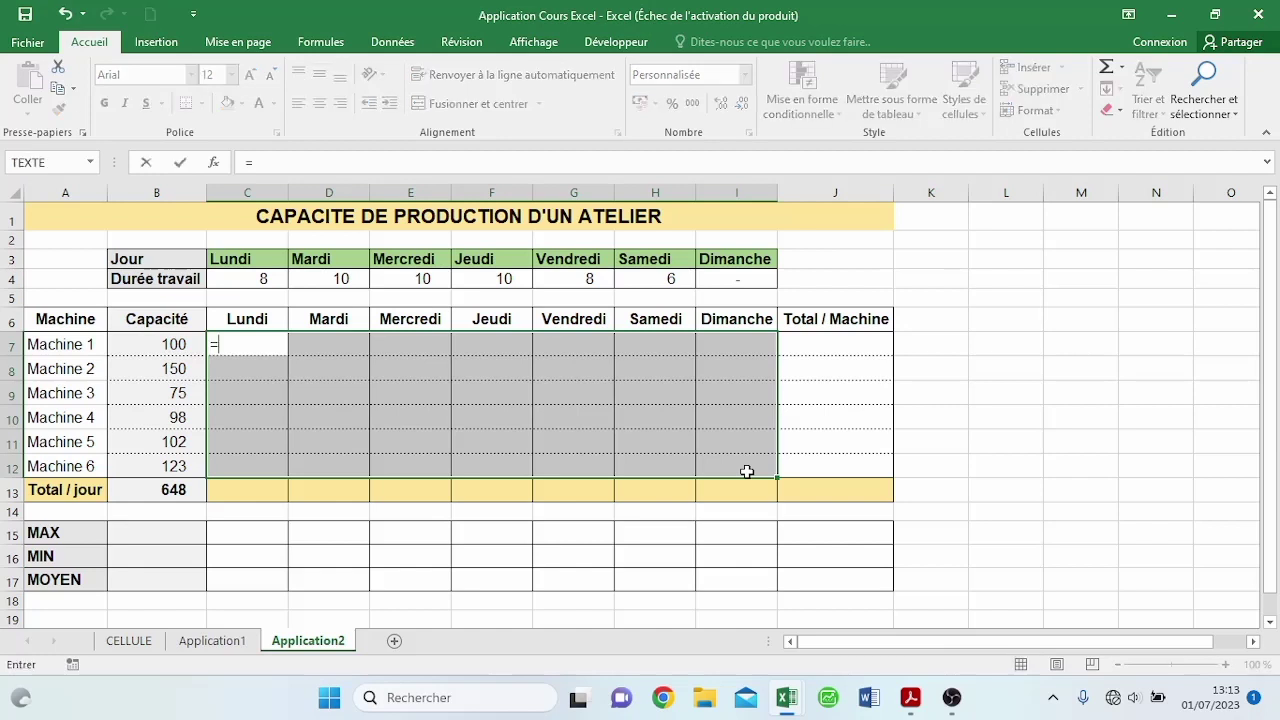
pyautogui.click(121, 346)
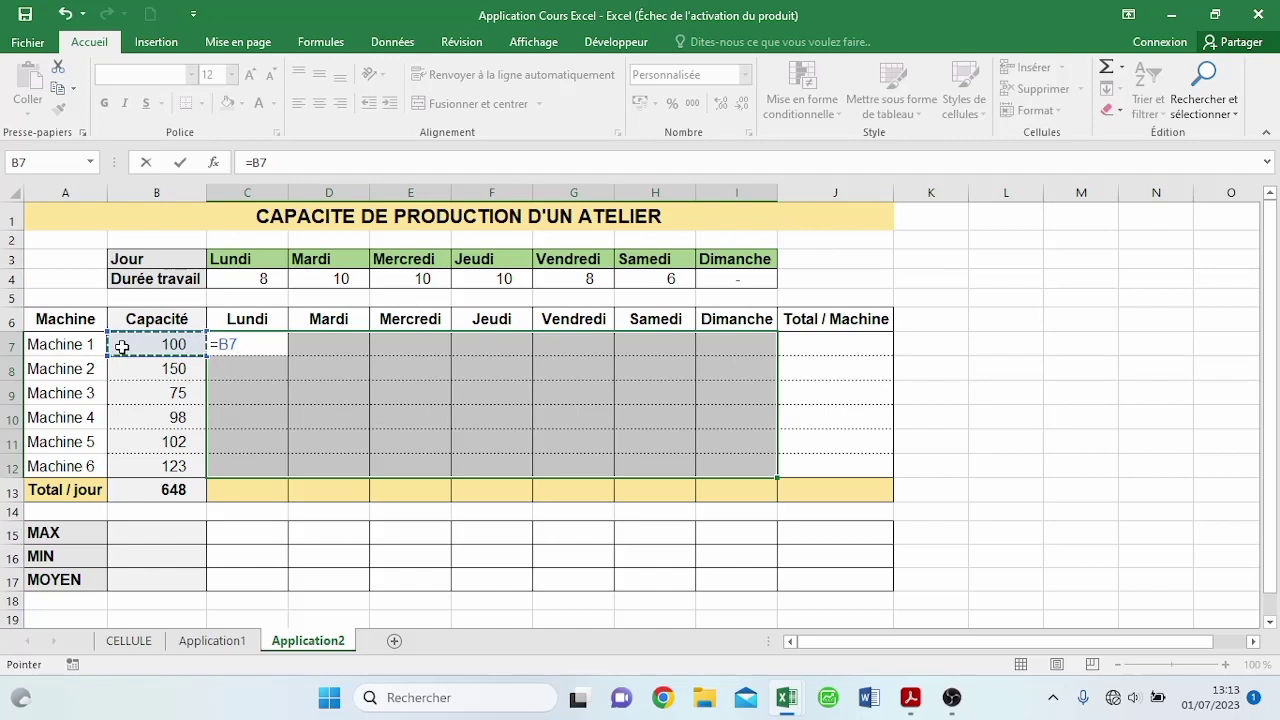
pyautogui.write('*')
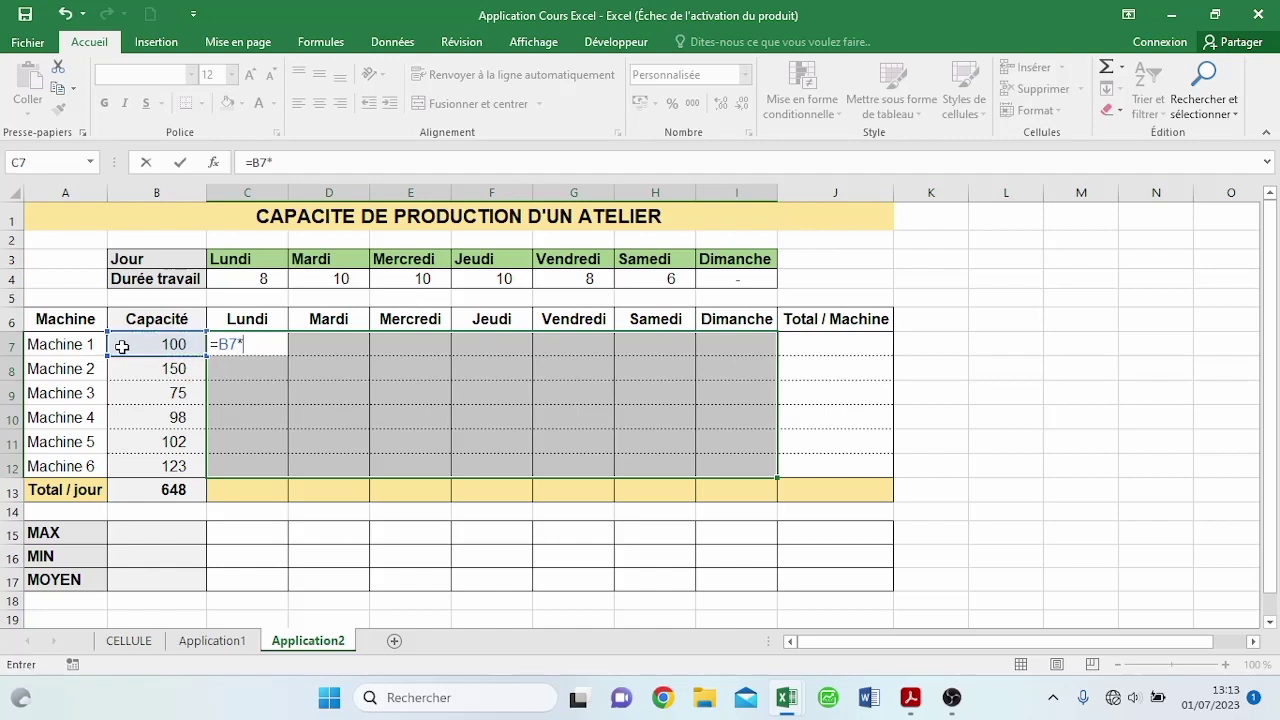
pyautogui.click(247, 284)
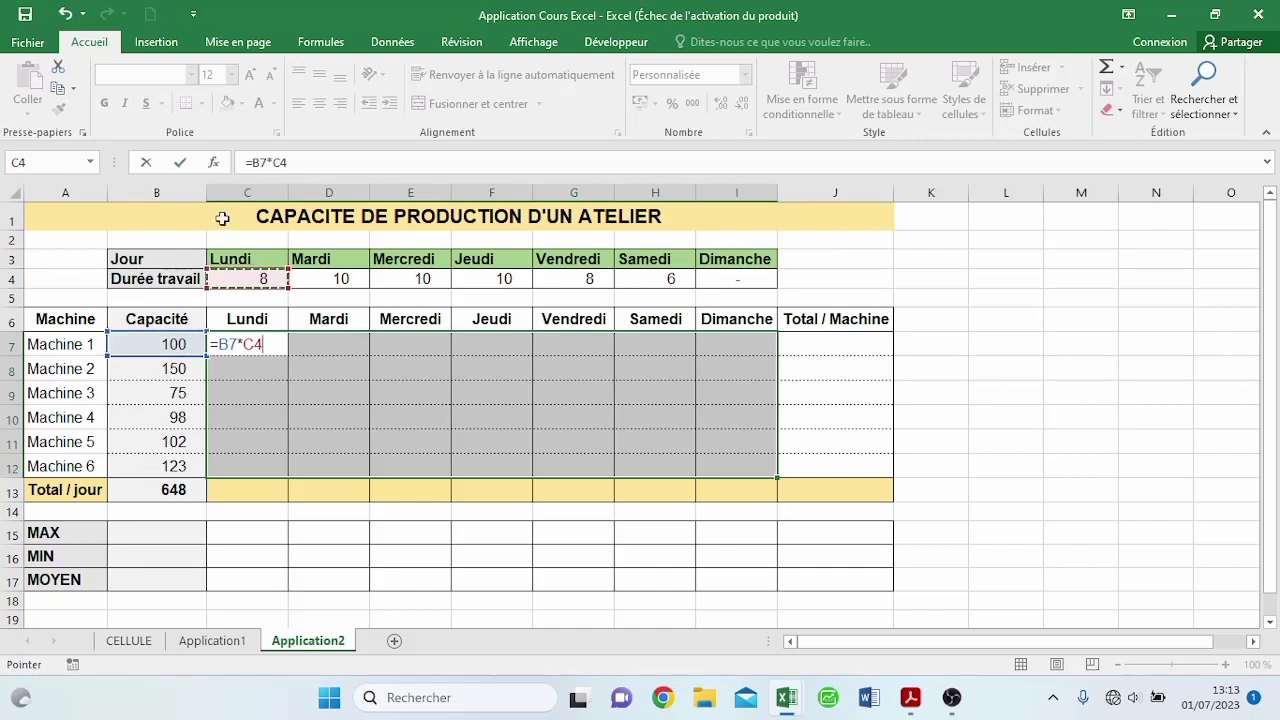
pyautogui.click(252, 162)
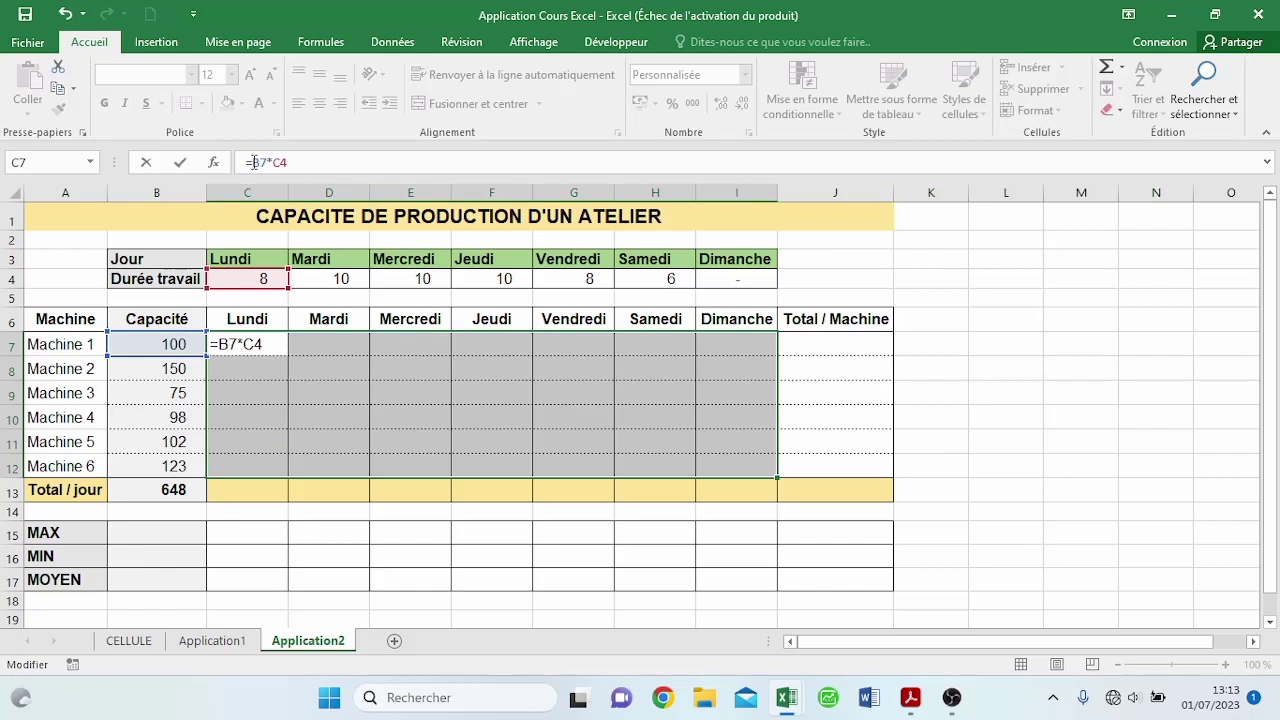
pyautogui.write('$')
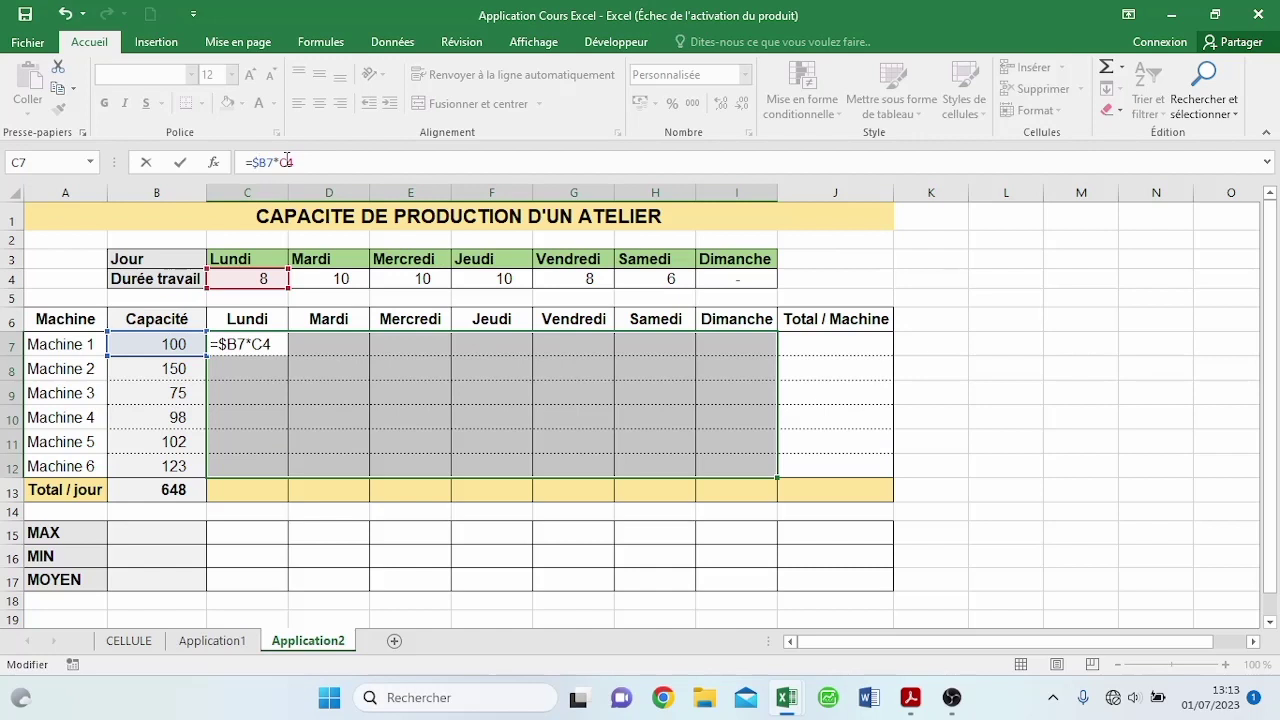
pyautogui.click(287, 162)
pyautogui.write('$')
pyautogui.hotkey('ctrl', 'Return')
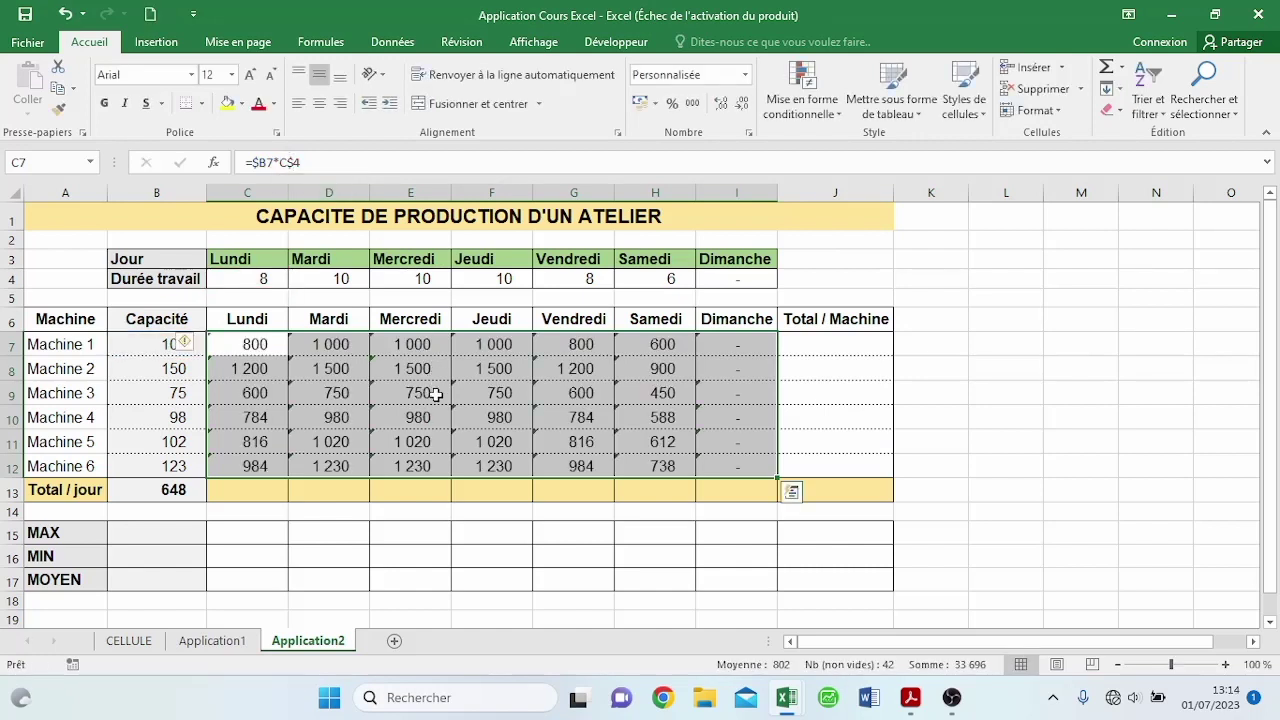
pyautogui.click(468, 410)
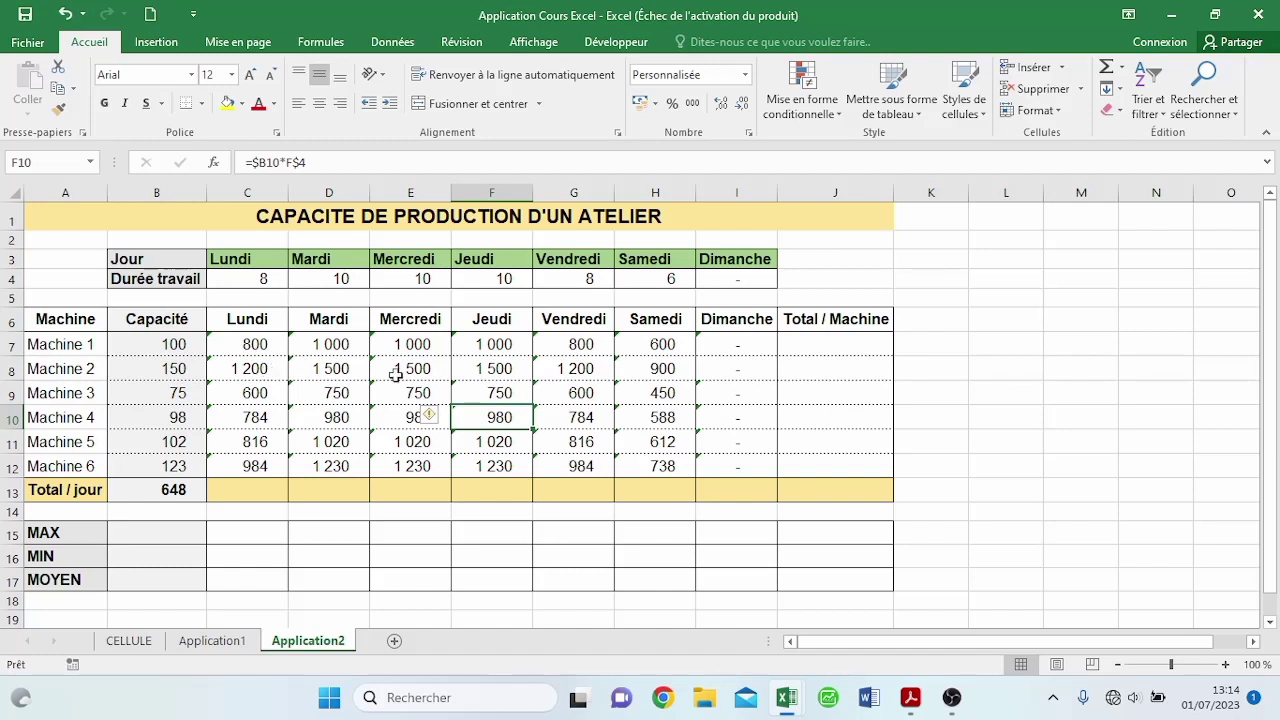
# Step: Enter =SOMME(C7:I7) in all Total / Machine cells J7:J12 at once
pyautogui.moveTo(817, 339); pyautogui.dragTo(822, 472)
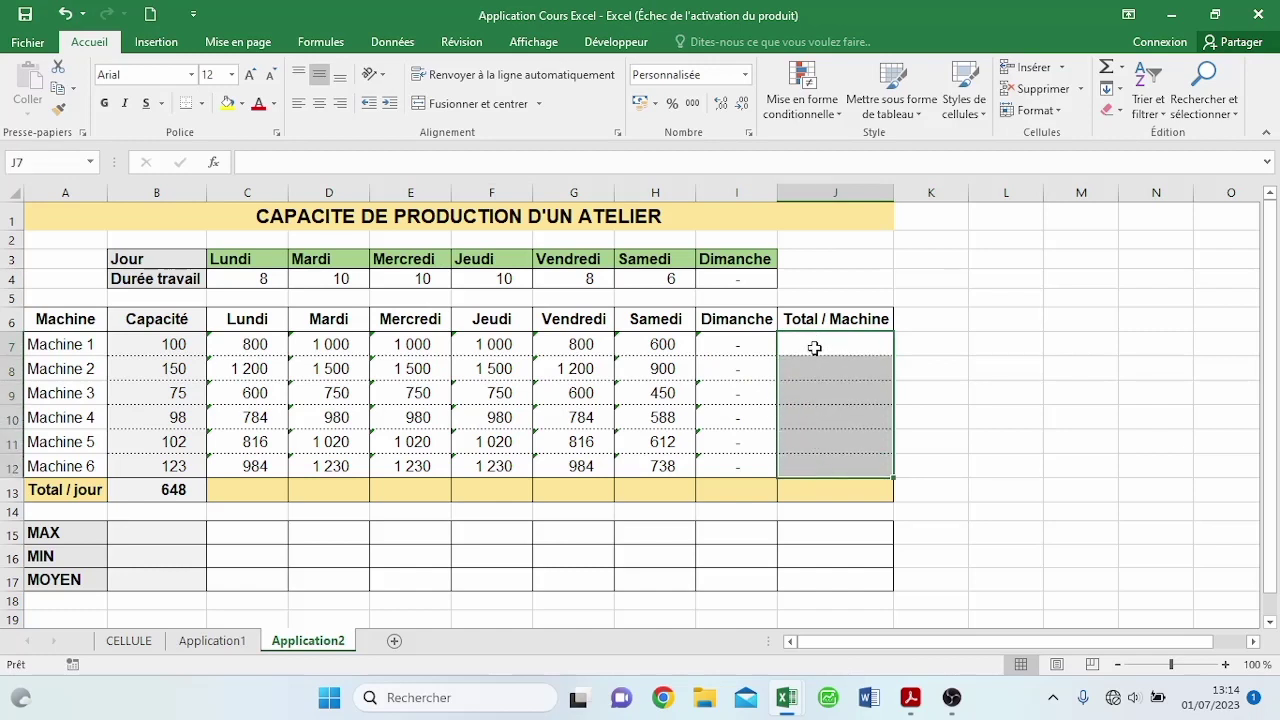
pyautogui.write('=som')
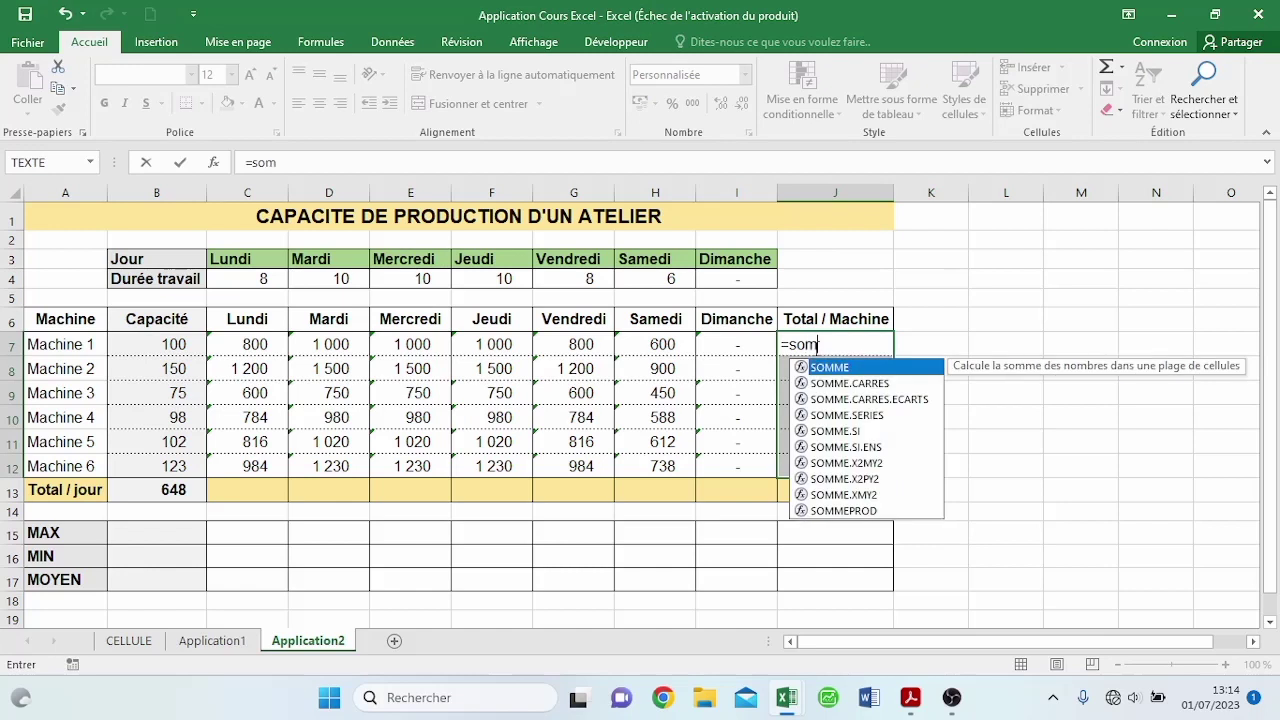
pyautogui.doubleClick(842, 375)
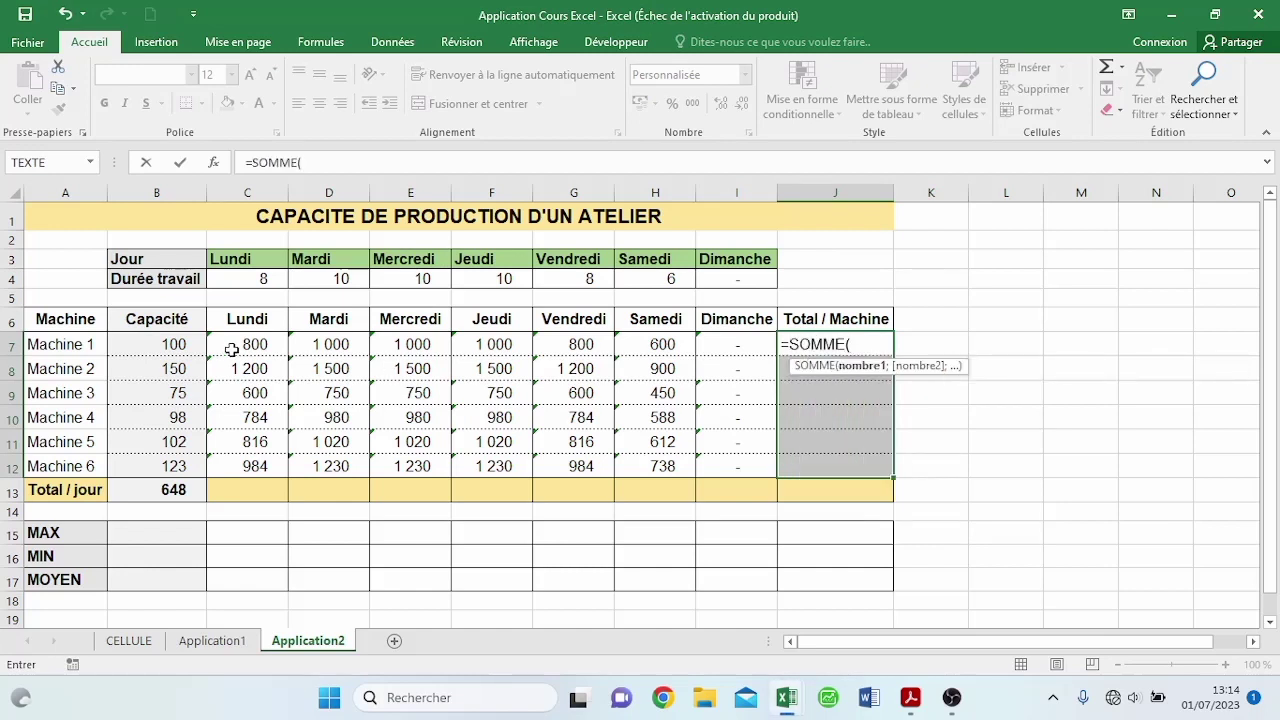
pyautogui.moveTo(240, 350); pyautogui.dragTo(715, 343)
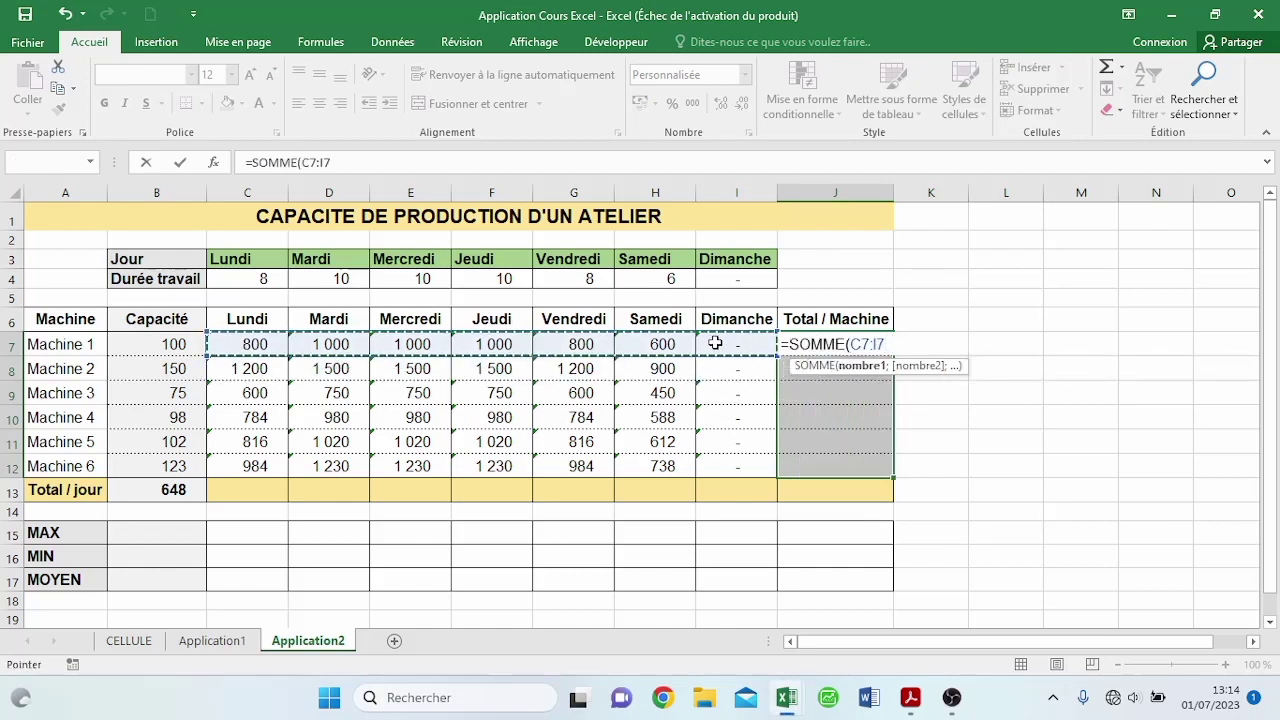
pyautogui.write(')')
pyautogui.hotkey('ctrl', 'Return')
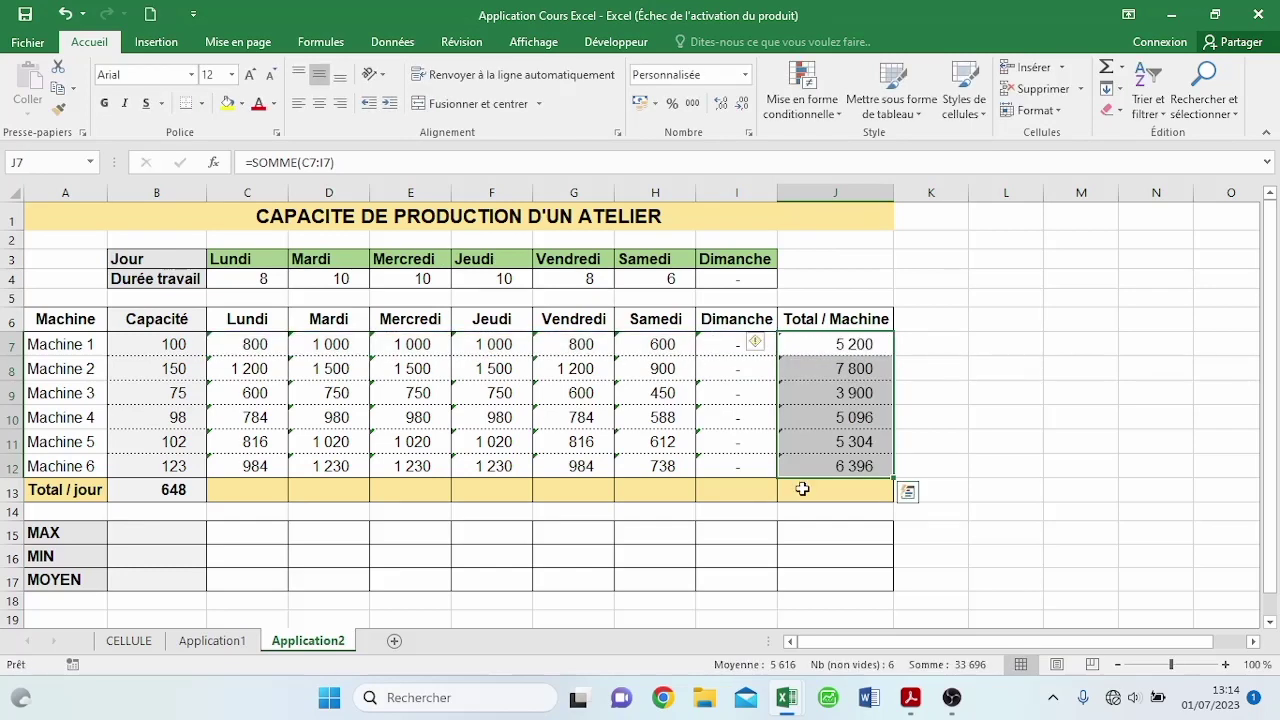
# Step: Fill the Total / jour row C13:J13 at once with column sums, entering =SOMME(J7:J12) from J13
pyautogui.moveTo(808, 489); pyautogui.dragTo(229, 497)
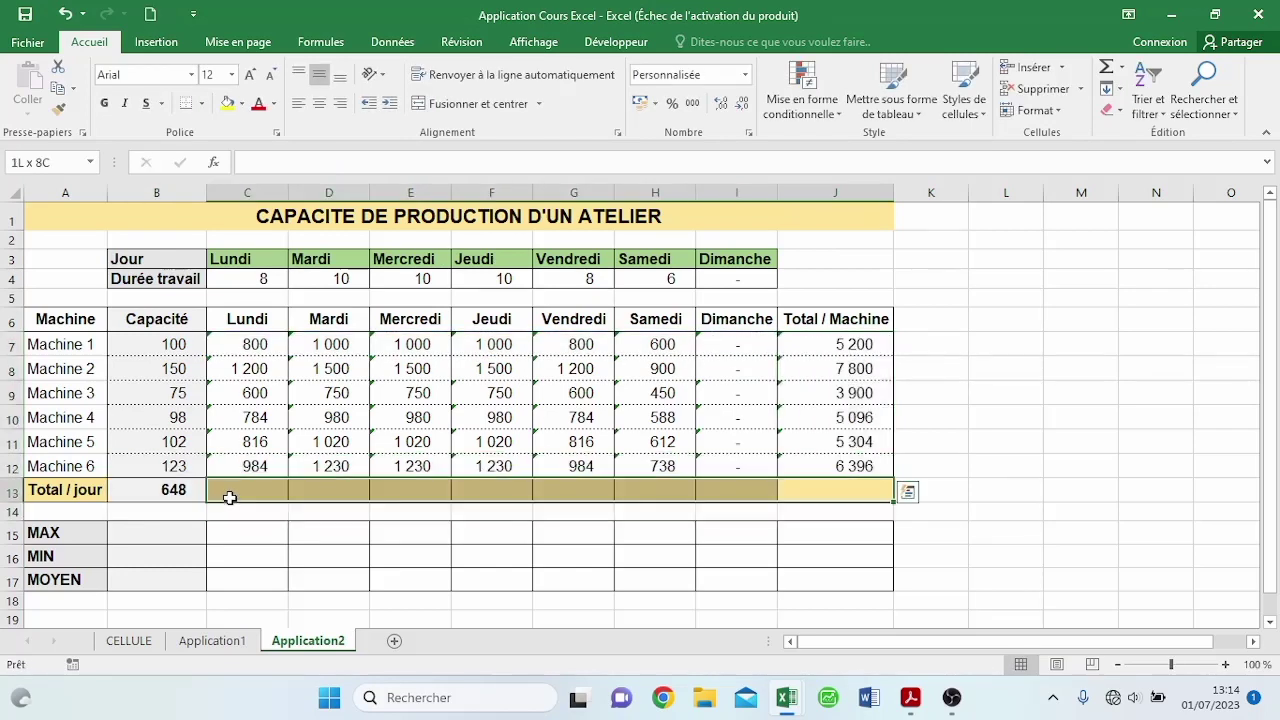
pyautogui.write('=')
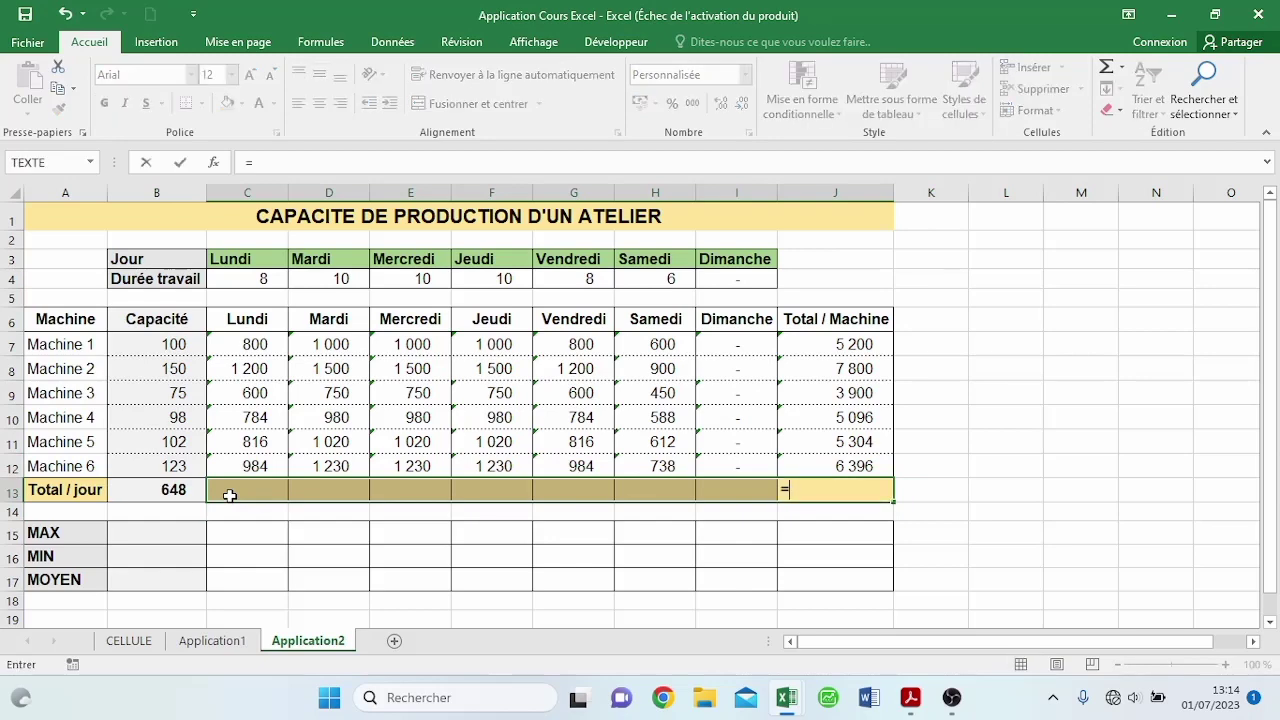
pyautogui.write('som')
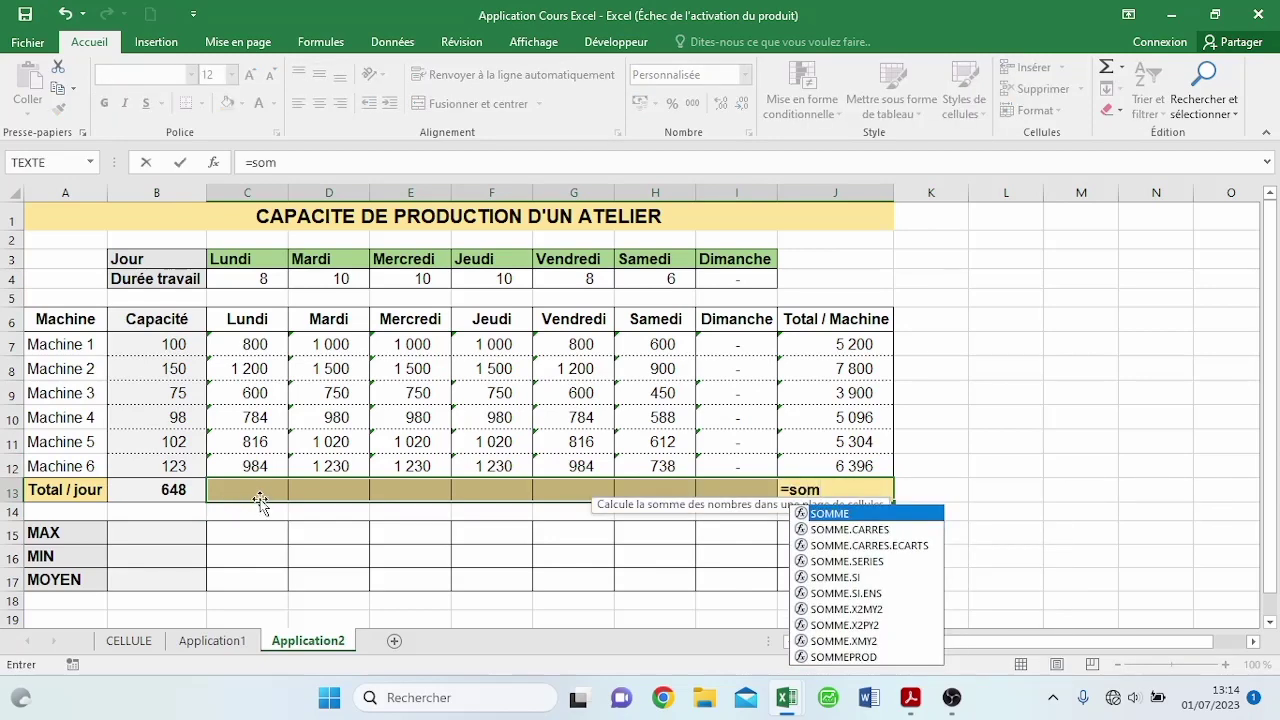
pyautogui.doubleClick(825, 513)
pyautogui.moveTo(801, 343); pyautogui.dragTo(797, 465)
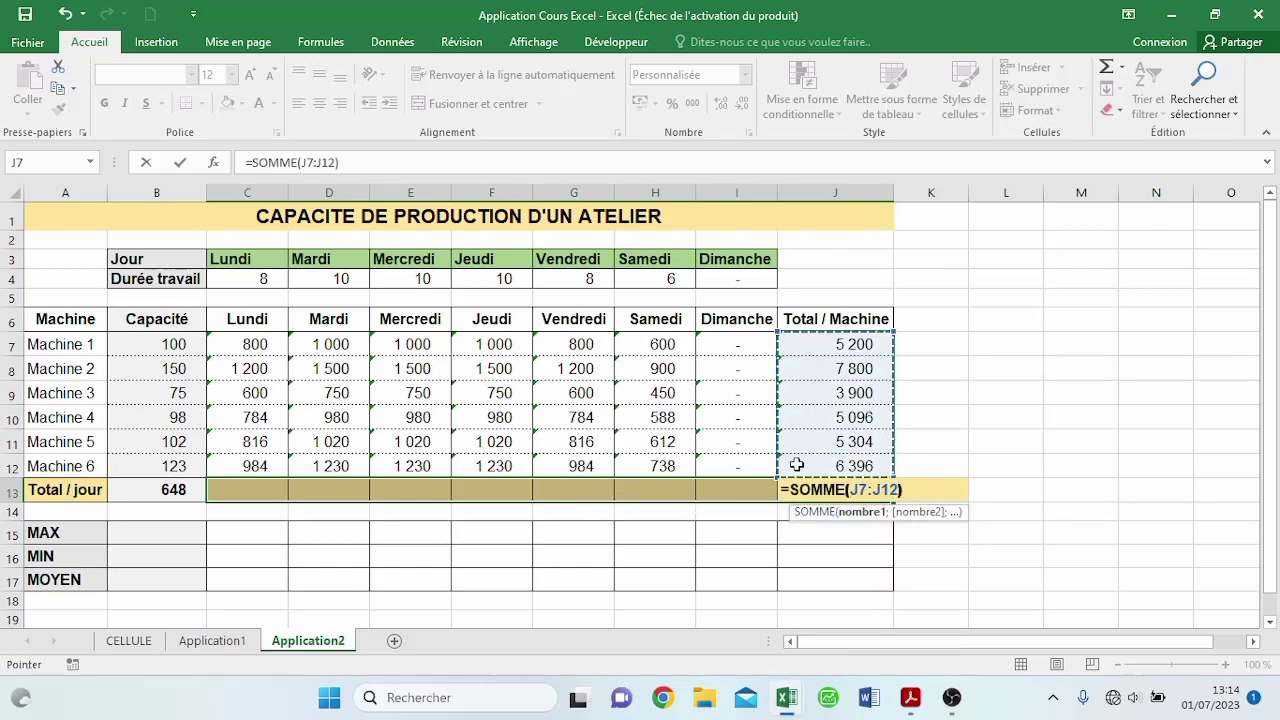
pyautogui.hotkey('ctrl', 'Return')
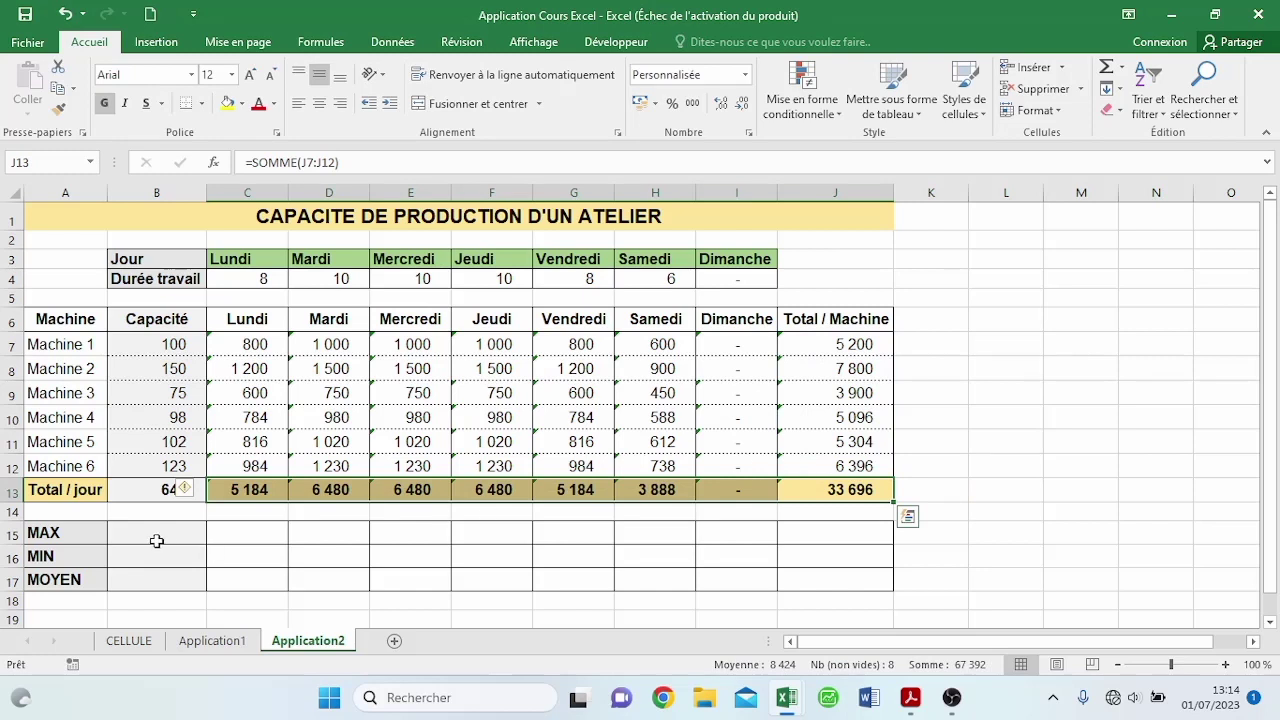
# Step: Enter =MAX(B7:B12) across the MAX row B15:J15 at once
pyautogui.moveTo(157, 540); pyautogui.dragTo(795, 525)
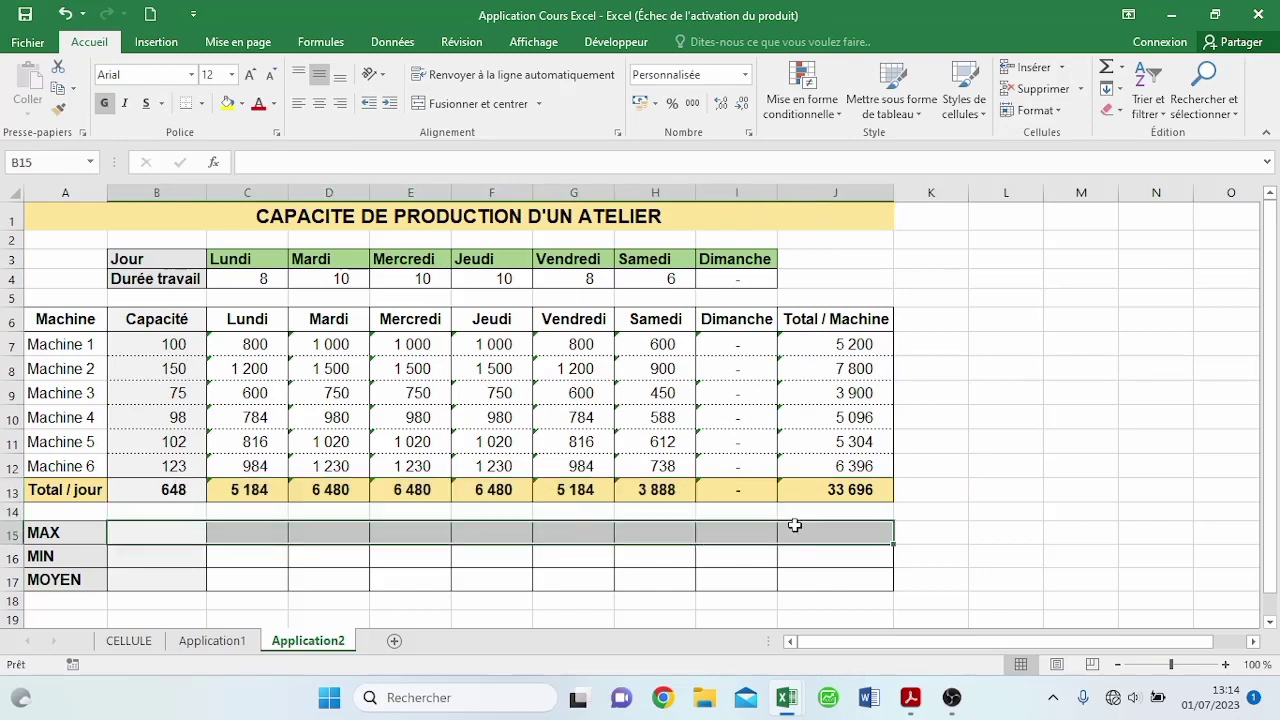
pyautogui.write('=')
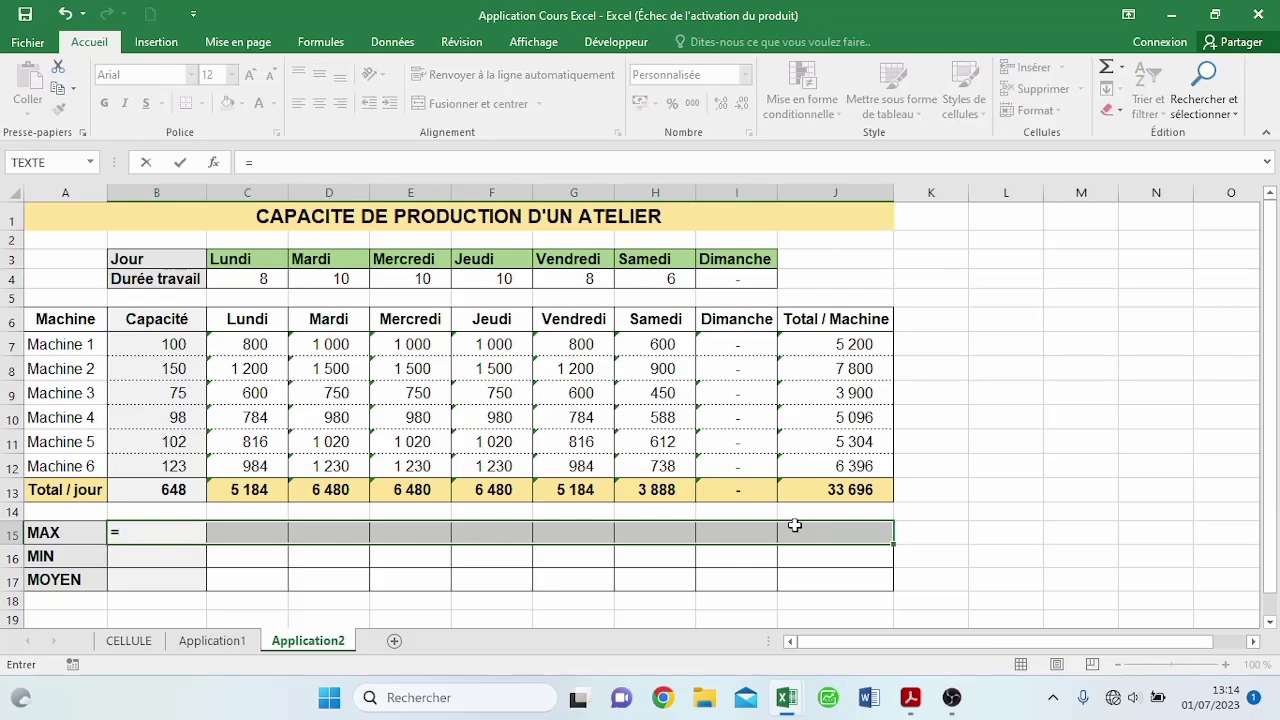
pyautogui.write('max')
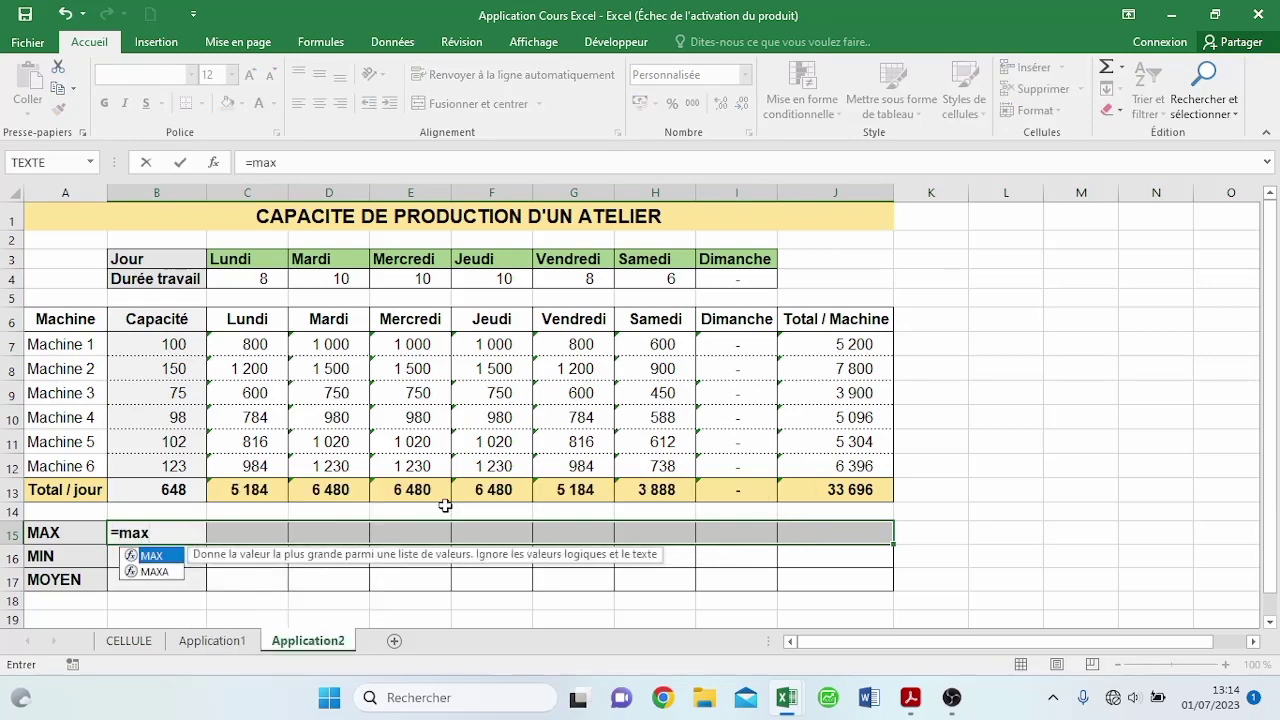
pyautogui.doubleClick(158, 556)
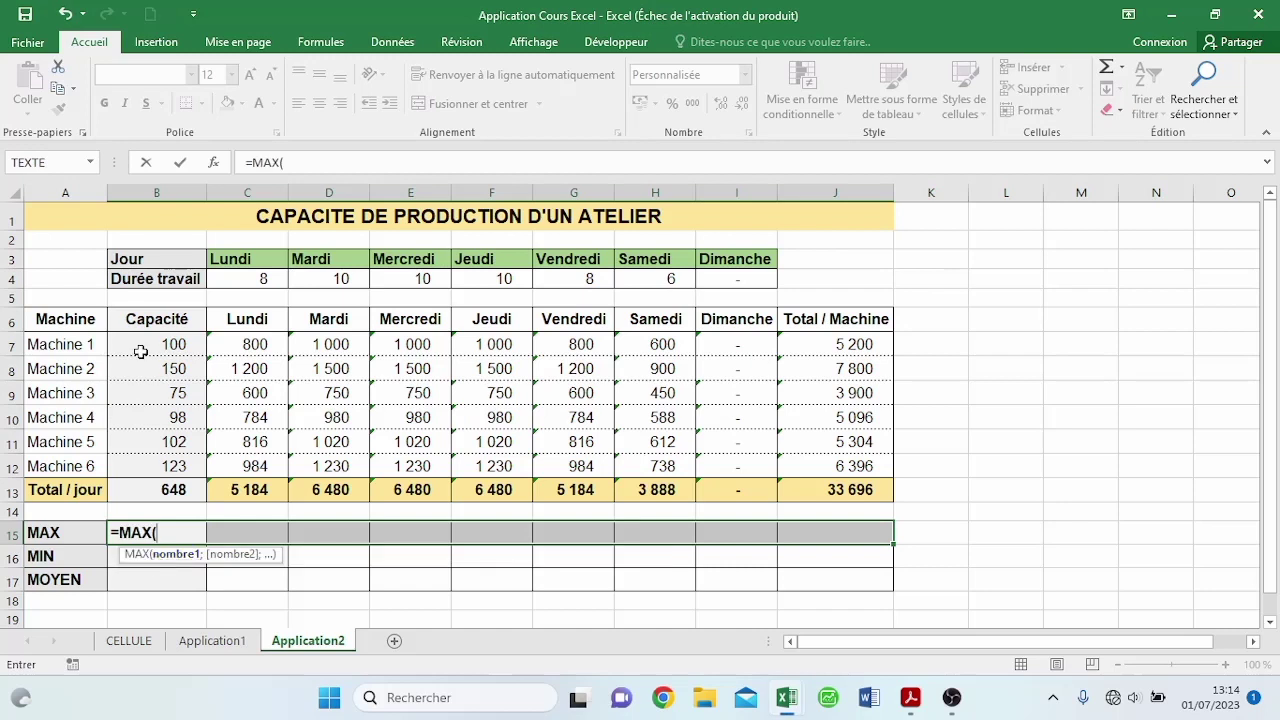
pyautogui.moveTo(141, 351); pyautogui.dragTo(152, 478)
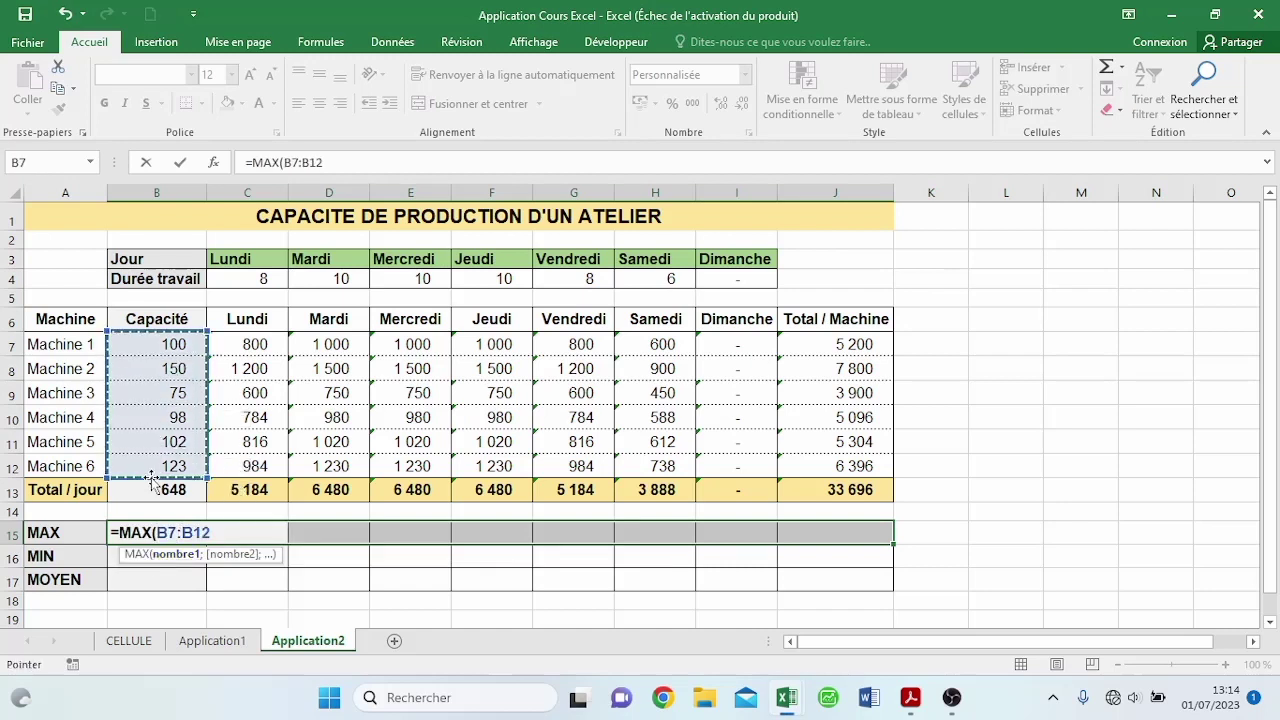
pyautogui.write(')')
pyautogui.hotkey('ctrl', 'Return')
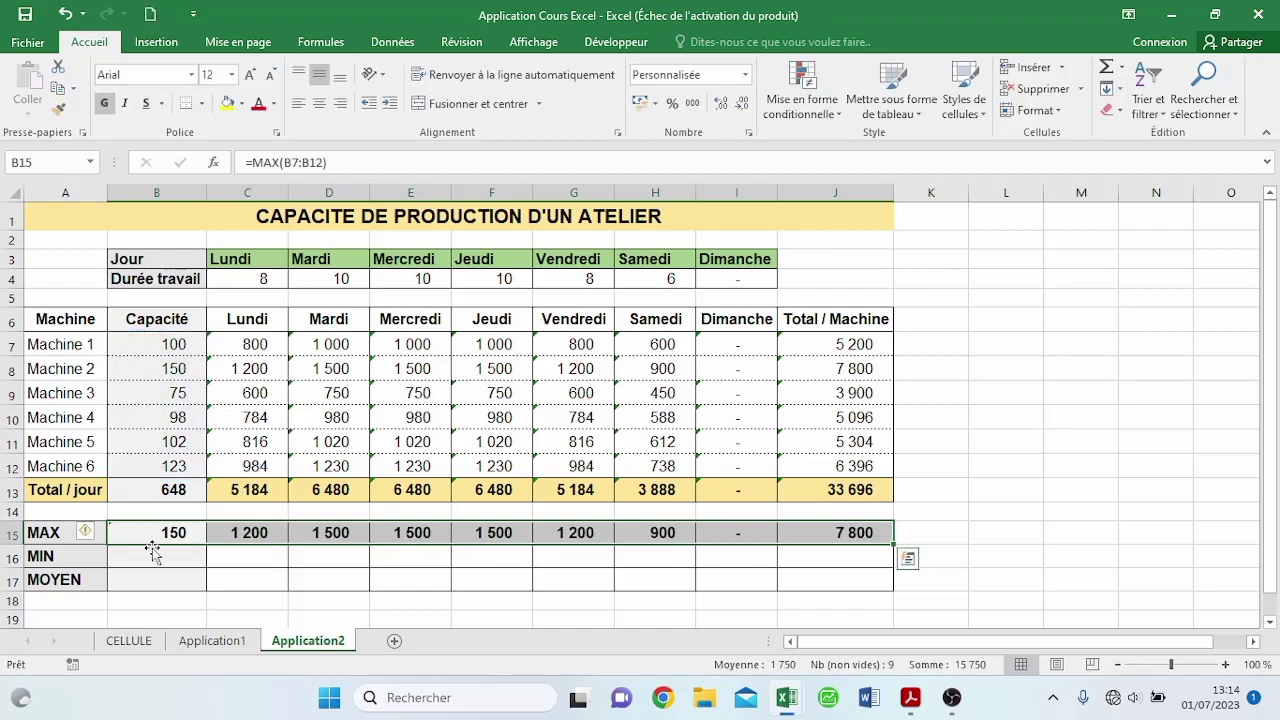
# Step: Enter =MIN(B7:B12) across the MIN row B16:J16 at once
pyautogui.moveTo(152, 555); pyautogui.dragTo(808, 558)
pyautogui.write('=')
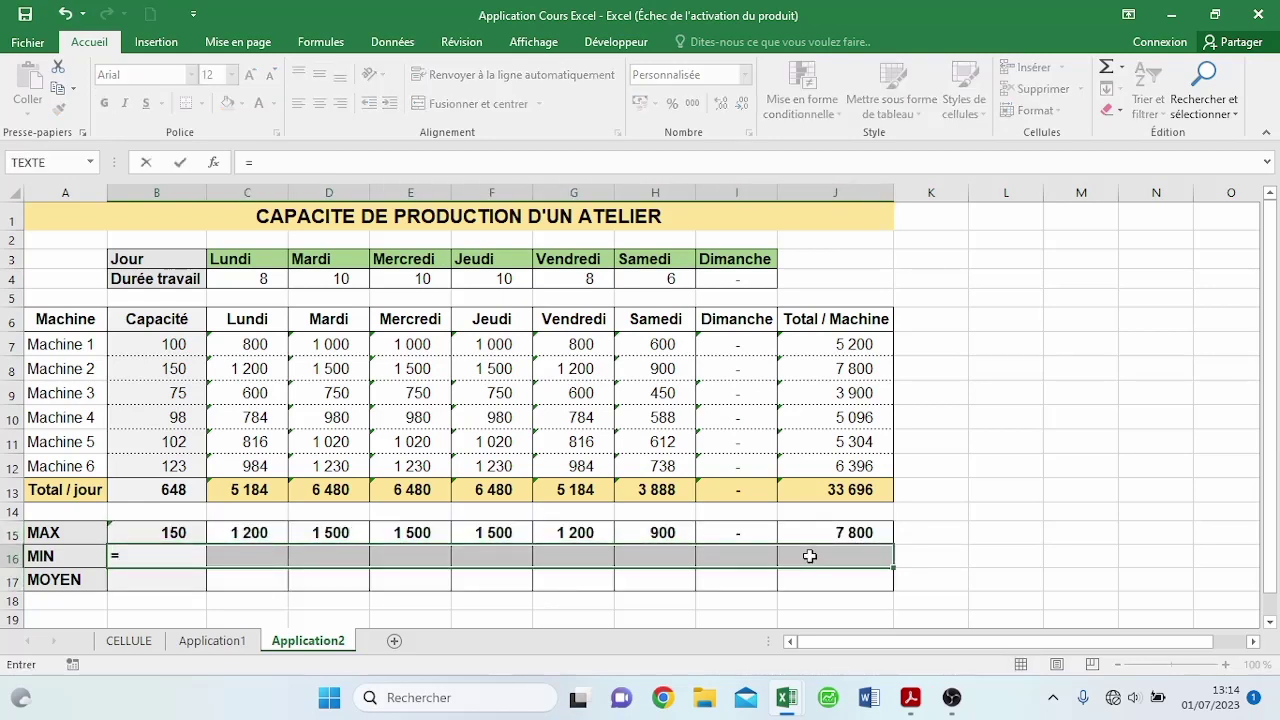
pyautogui.write('m')
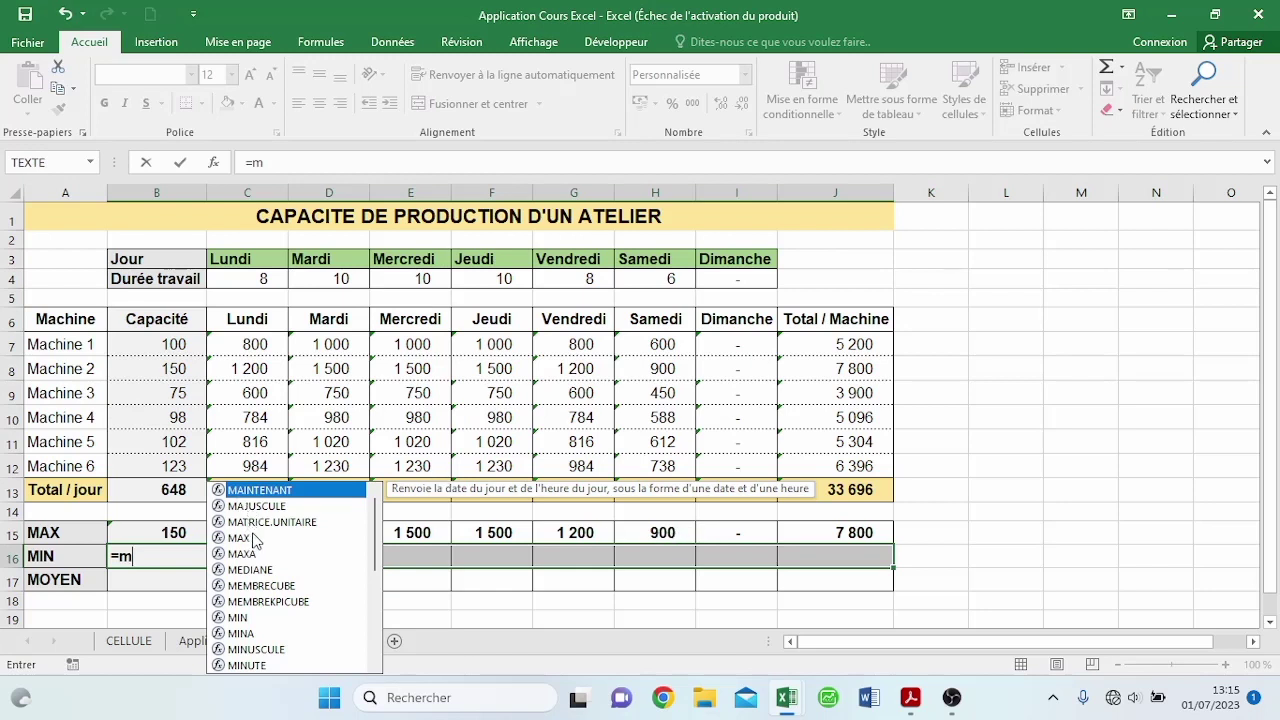
pyautogui.write('in')
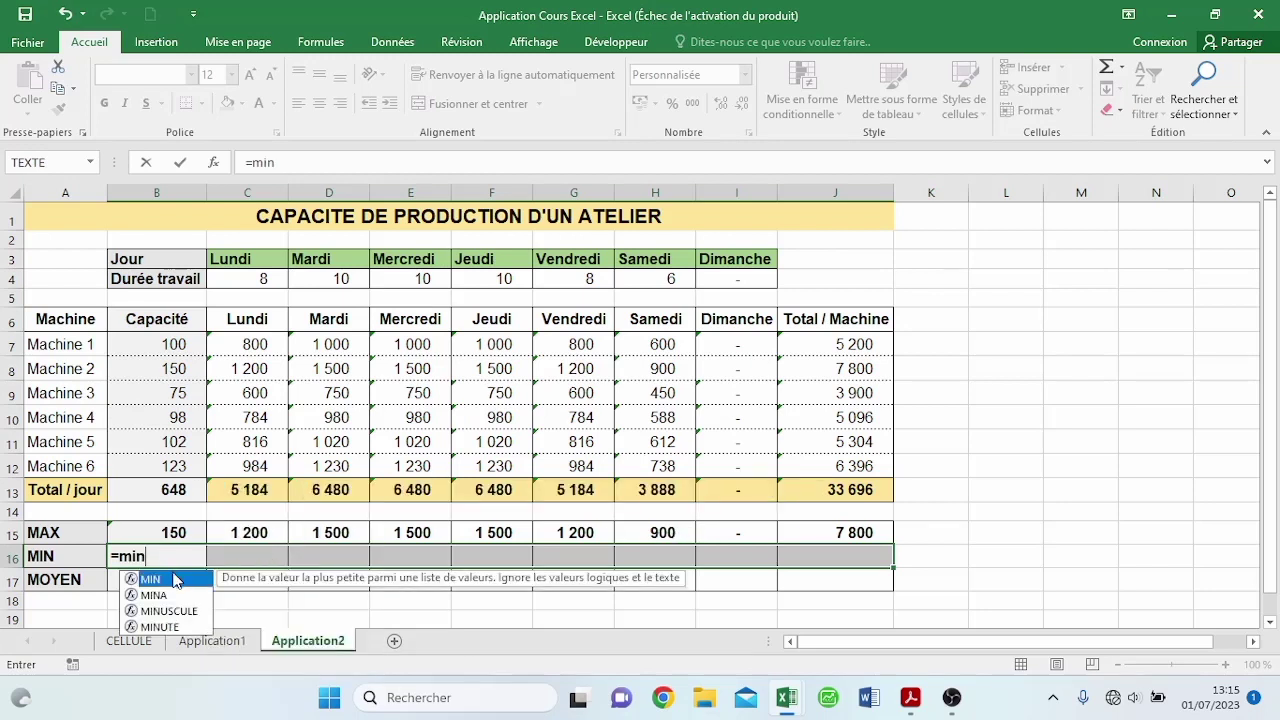
pyautogui.doubleClick(150, 579)
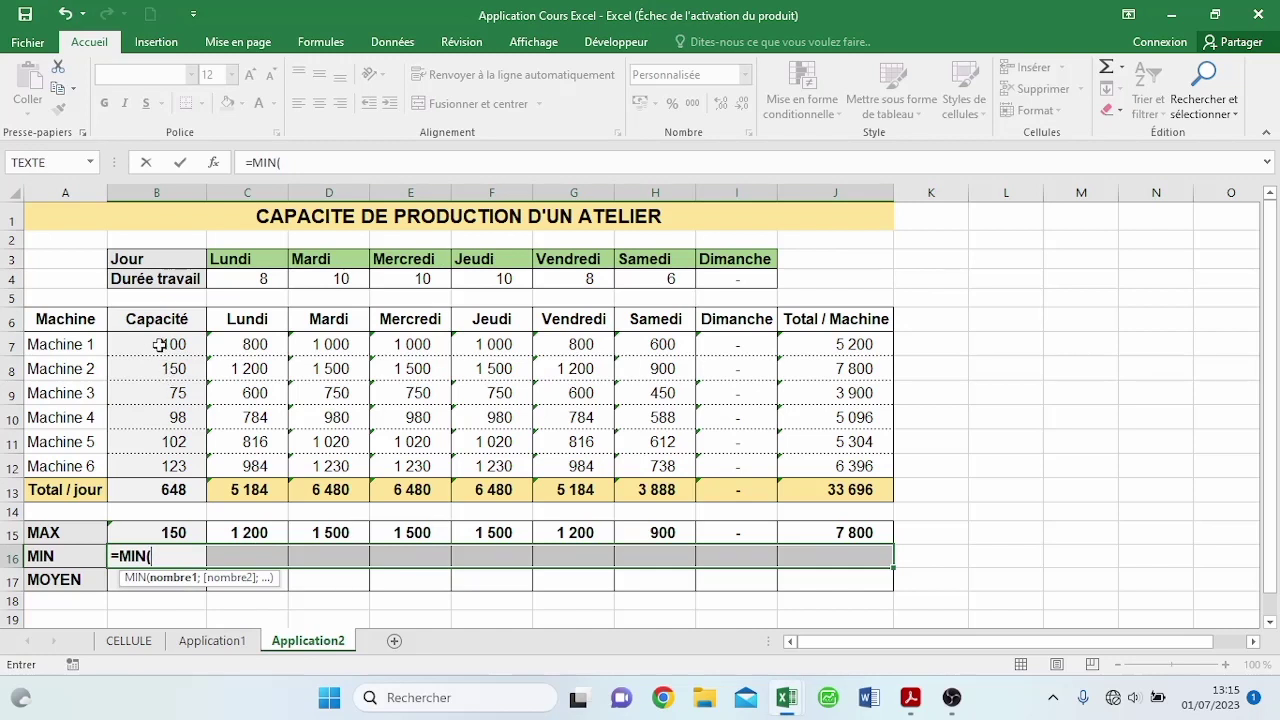
pyautogui.moveTo(160, 344); pyautogui.dragTo(161, 466)
pyautogui.write(')')
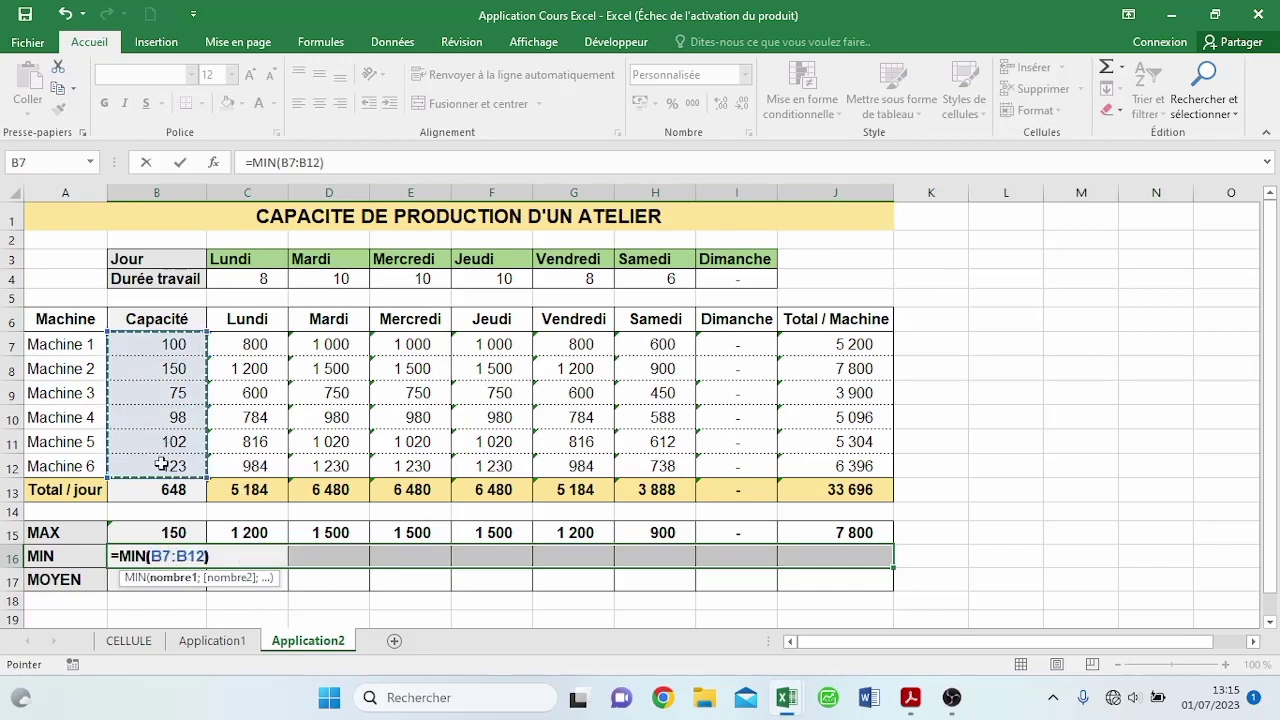
pyautogui.hotkey('ctrl', 'Return')
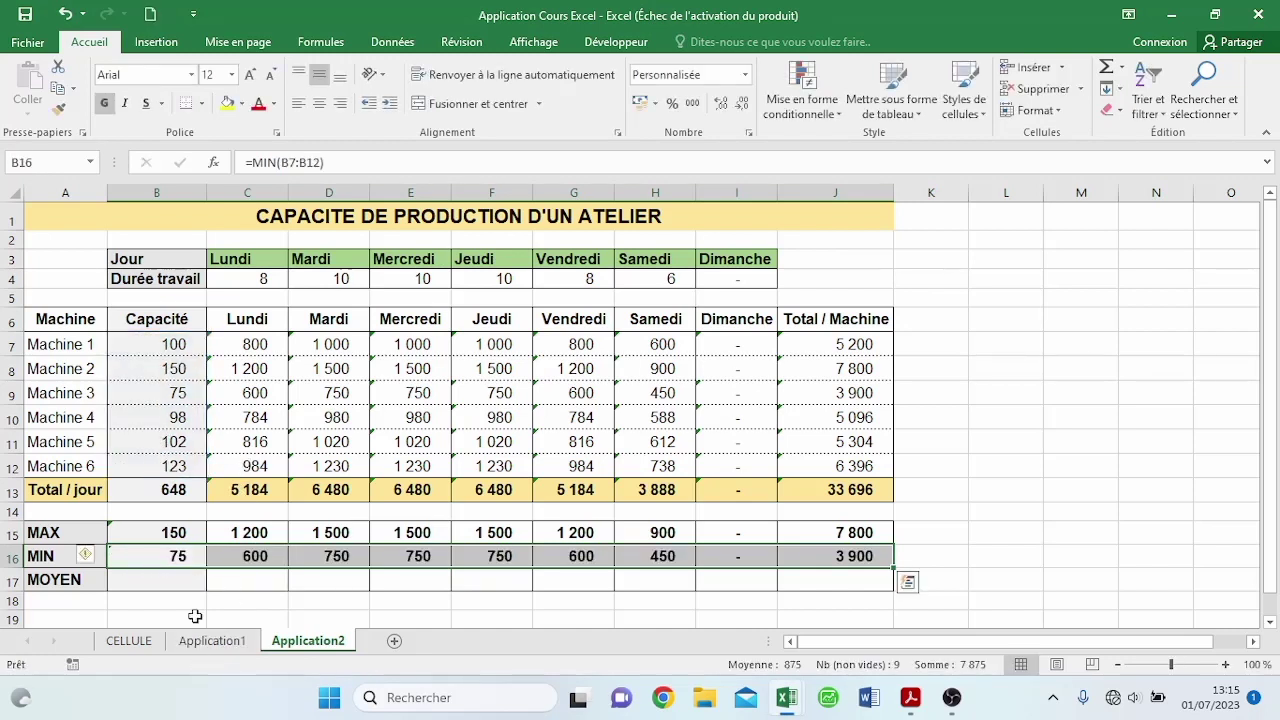
# Step: Enter =MOYENNE(B7:B12) across the MOYEN row B17:J17 at once, and check the MAX formula in E15
pyautogui.moveTo(171, 580); pyautogui.dragTo(883, 580)
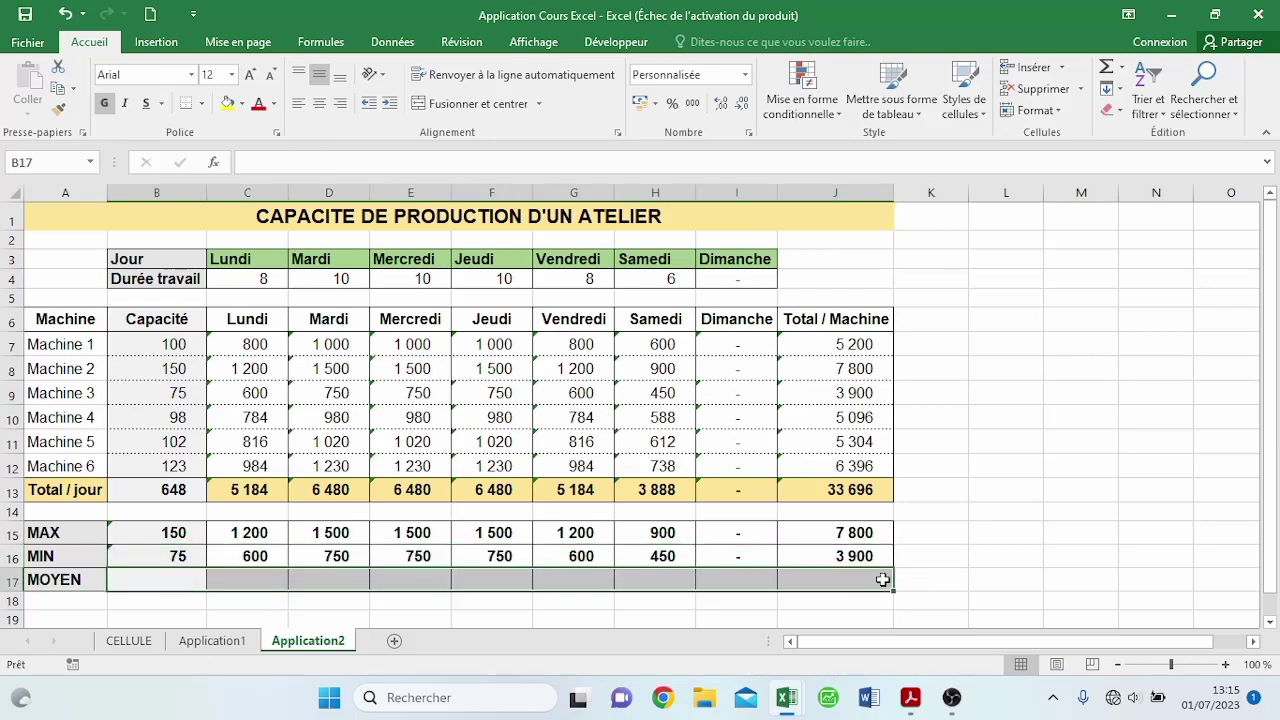
pyautogui.write('=moy')
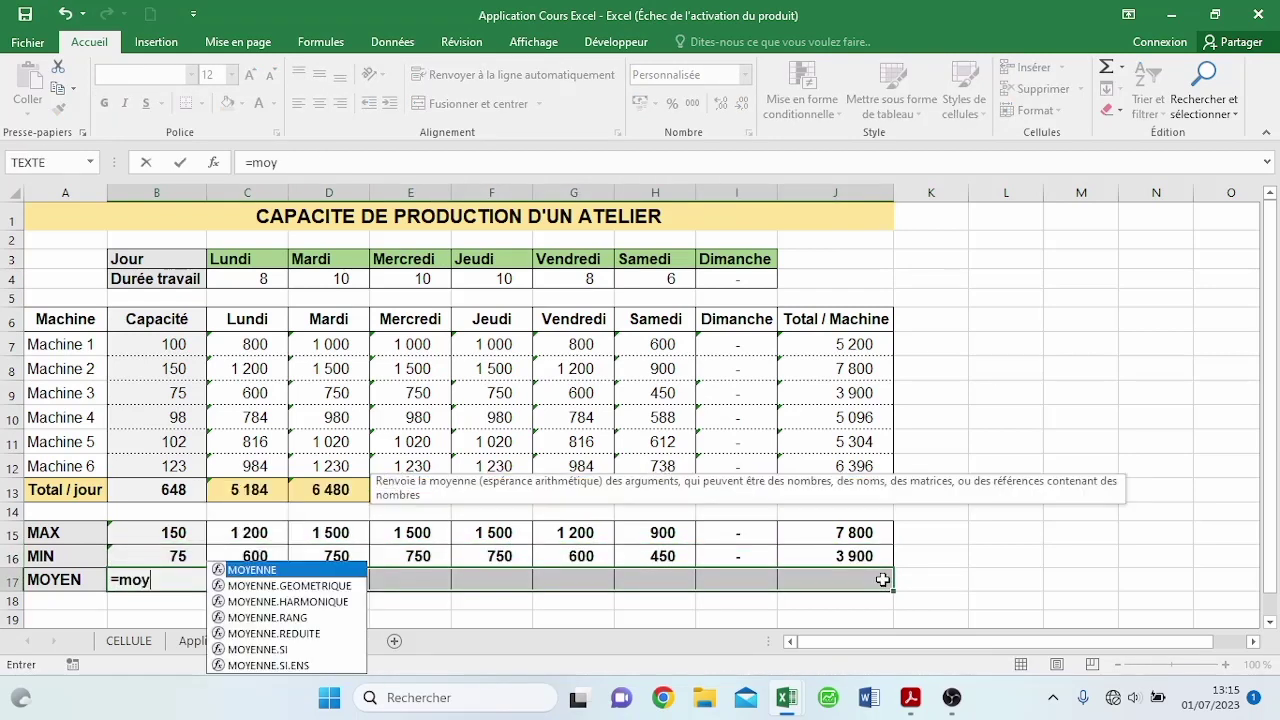
pyautogui.doubleClick(331, 569)
pyautogui.moveTo(155, 347); pyautogui.dragTo(168, 470)
pyautogui.write(')')
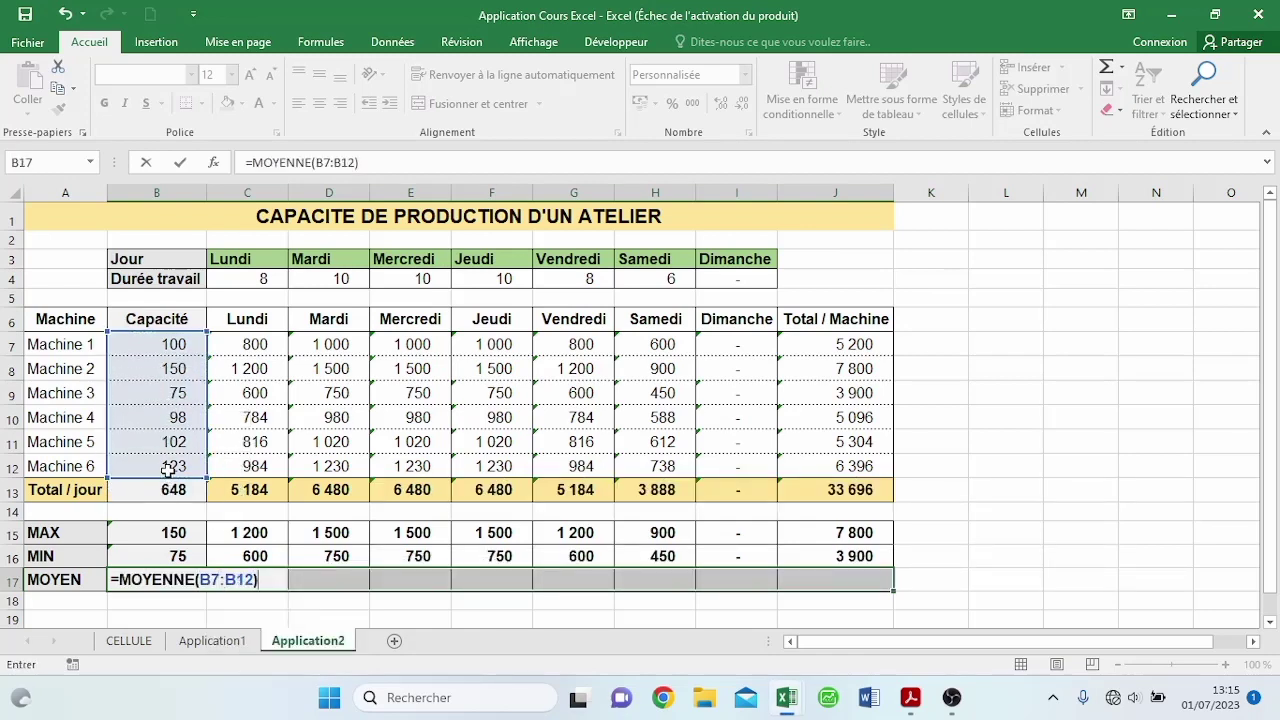
pyautogui.hotkey('ctrl', 'Return')
pyautogui.click(436, 528)
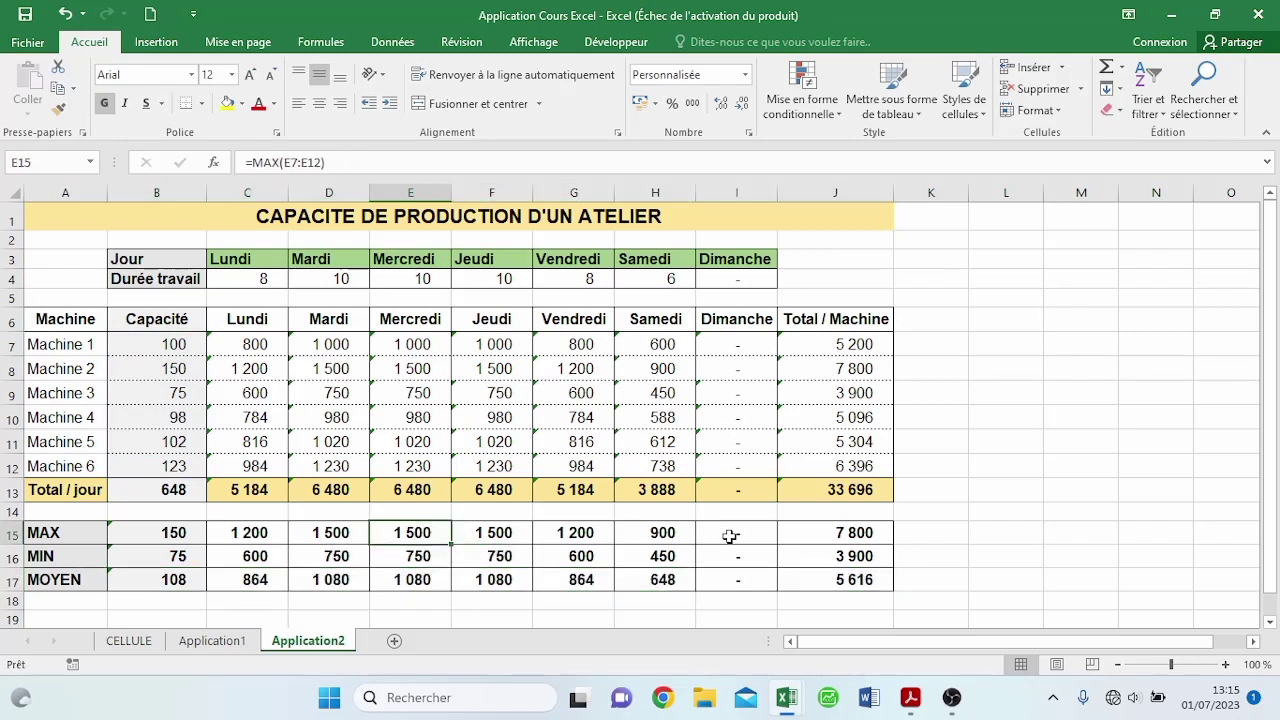